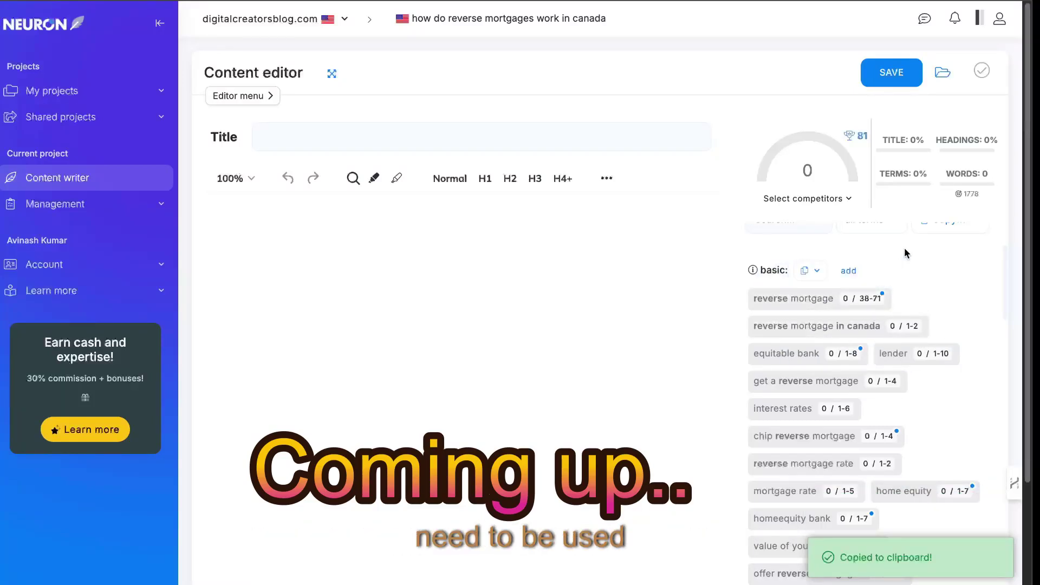
Go to the WordRocket app and open the All In One SEO Generator template
{"action": "scroll", "coordinate": [906, 253], "scroll_direction": "up", "scroll_amount": 1}
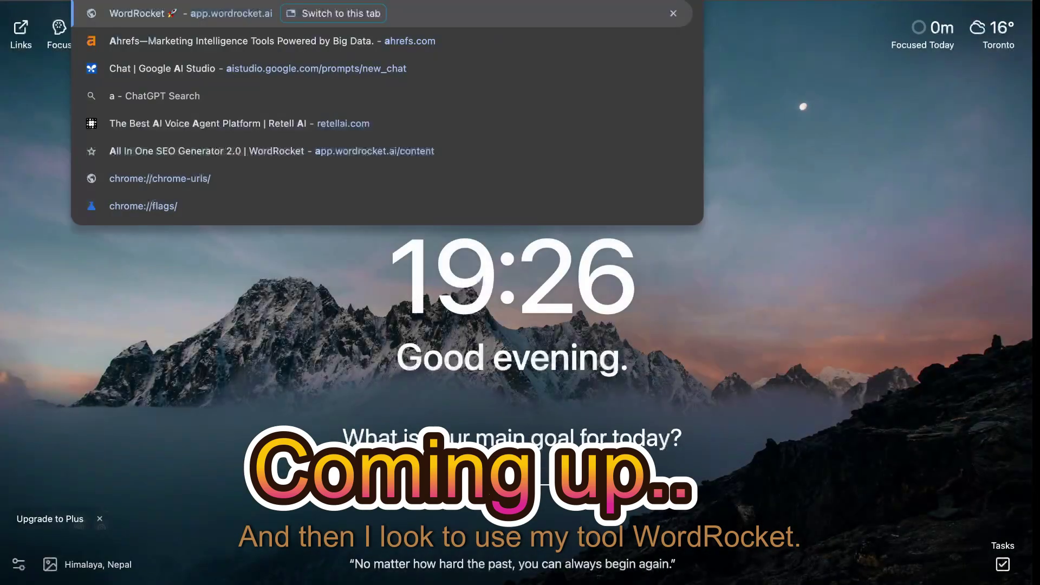
{"action": "type", "text": "pp"}
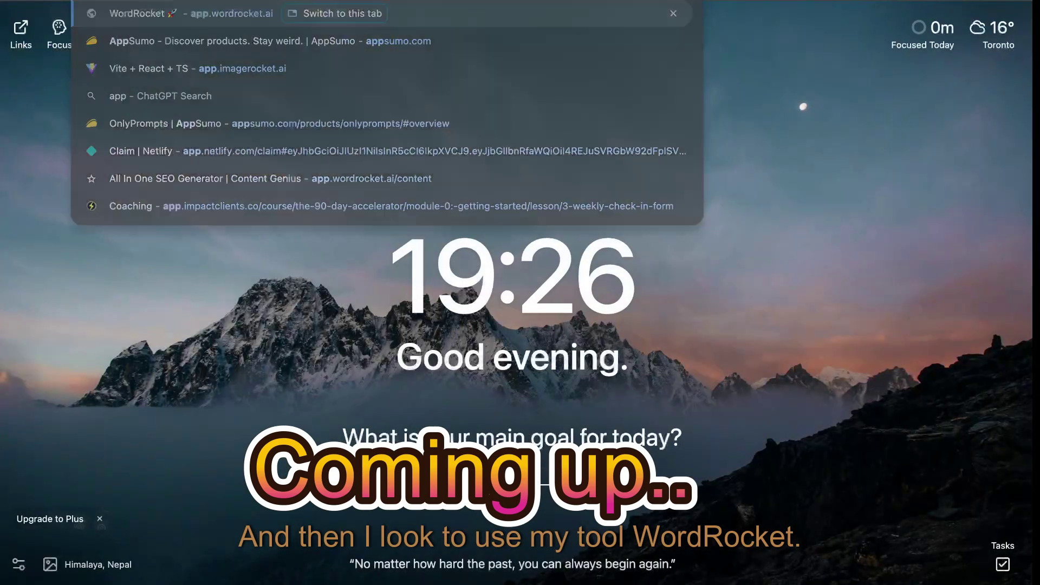
{"action": "key", "text": "Return"}
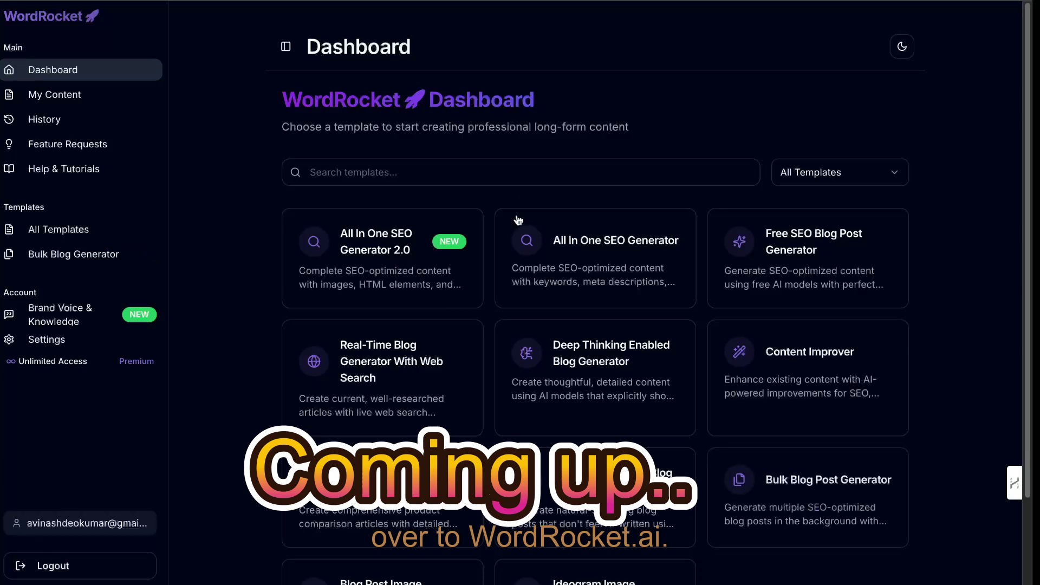
{"action": "left_click", "coordinate": [626, 265]}
Switch off internal links and paste the copied keyword list into Additional Context
{"action": "scroll", "coordinate": [420, 188], "scroll_direction": "down", "scroll_amount": 3}
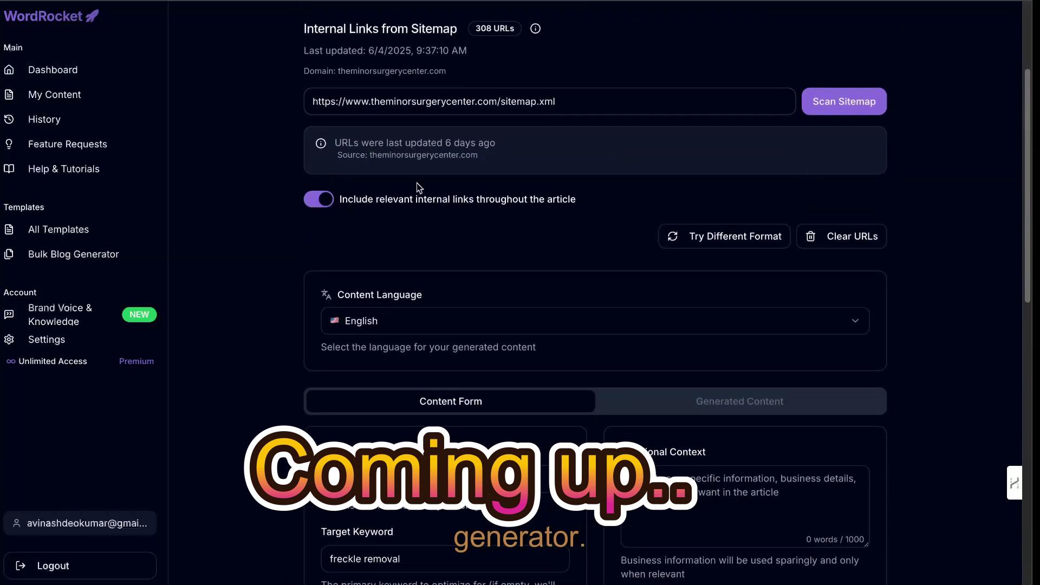
{"action": "left_click", "coordinate": [320, 200]}
{"action": "scroll", "coordinate": [448, 235], "scroll_direction": "down", "scroll_amount": 5}
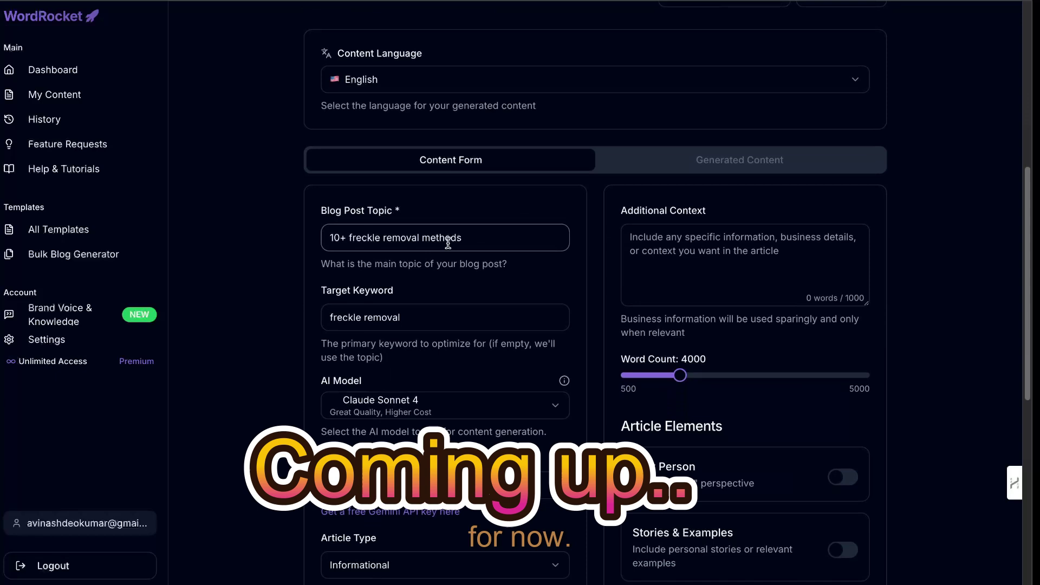
{"action": "left_click", "coordinate": [666, 272]}
{"action": "key", "text": "ctrl+v"}
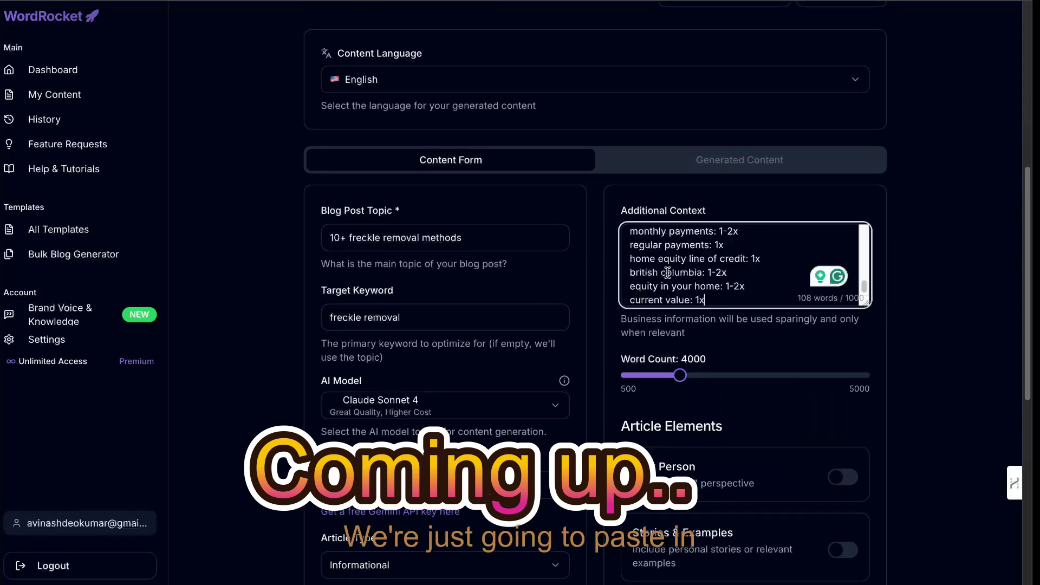
{"action": "scroll", "coordinate": [705, 268], "scroll_direction": "up", "scroll_amount": 3}
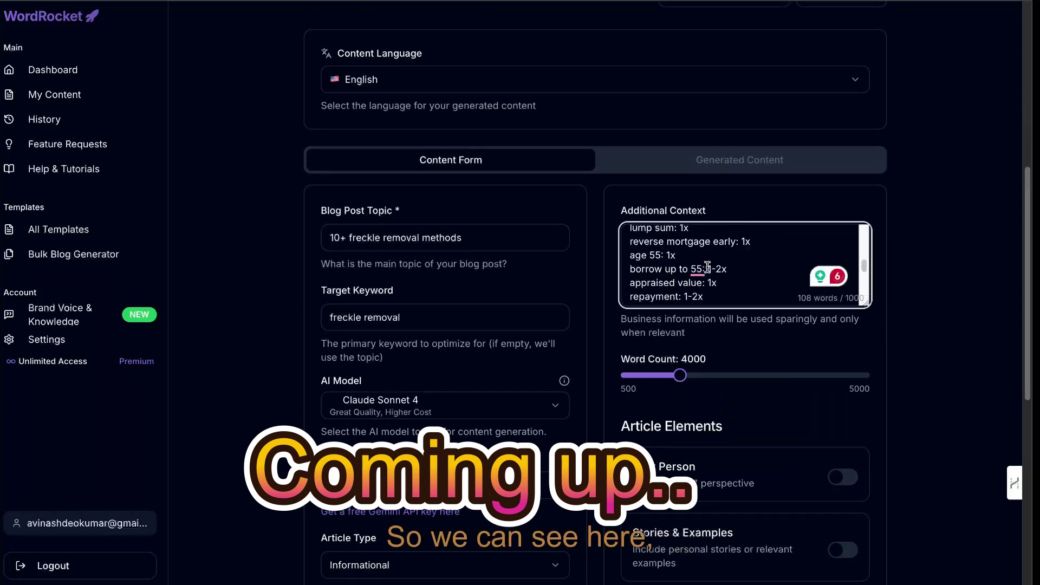
{"action": "scroll", "coordinate": [706, 267], "scroll_direction": "up", "scroll_amount": 6}
{"action": "scroll", "coordinate": [710, 233], "scroll_direction": "down", "scroll_amount": 3}
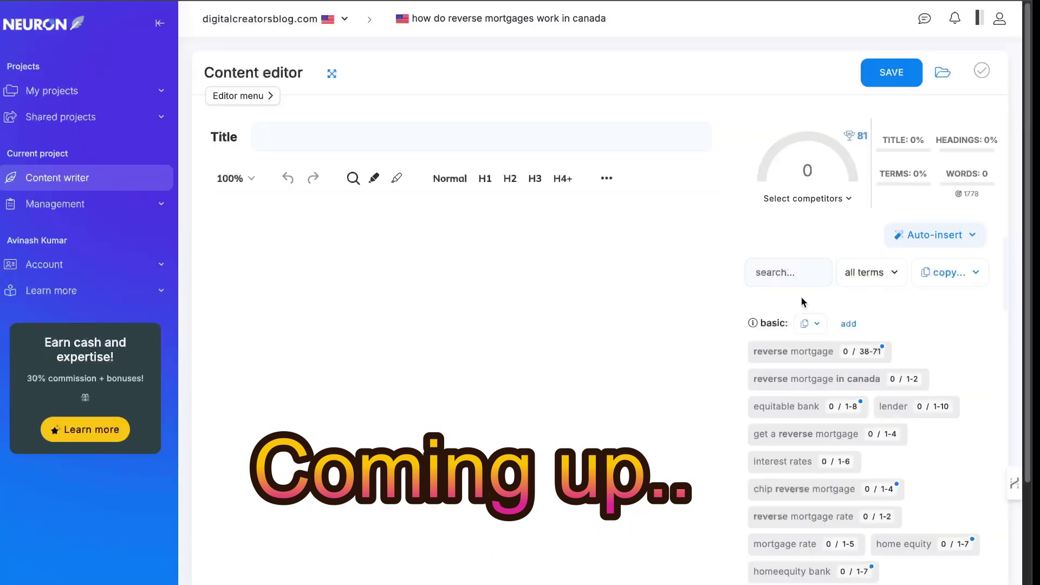
Copy the Headings terms with their suggested usage counts via the copy dropdown
{"action": "scroll", "coordinate": [818, 325], "scroll_direction": "up", "scroll_amount": 3}
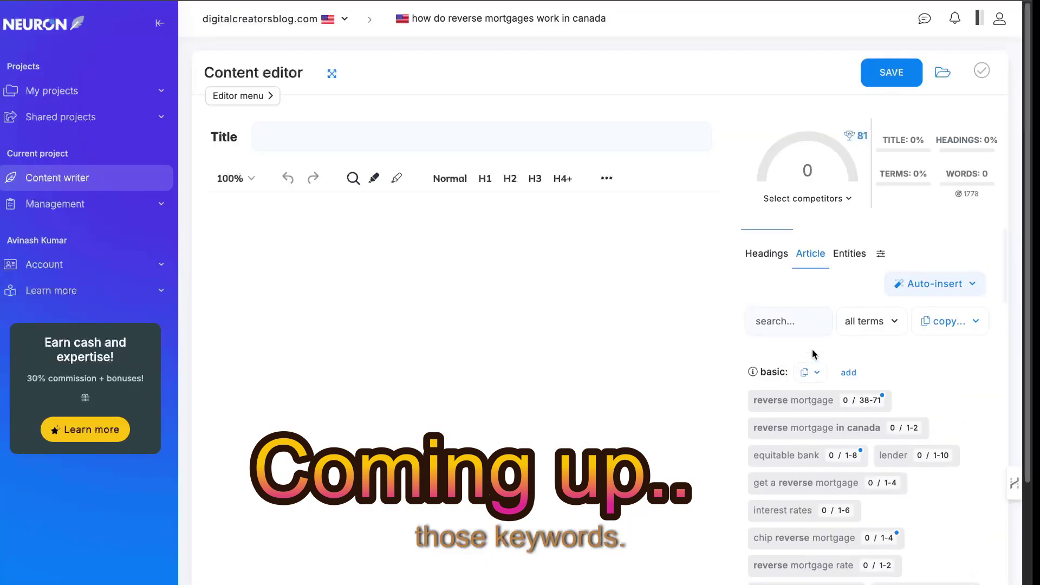
{"action": "scroll", "coordinate": [812, 349], "scroll_direction": "up", "scroll_amount": 2}
{"action": "left_click", "coordinate": [767, 275]}
{"action": "scroll", "coordinate": [850, 398], "scroll_direction": "down", "scroll_amount": 2}
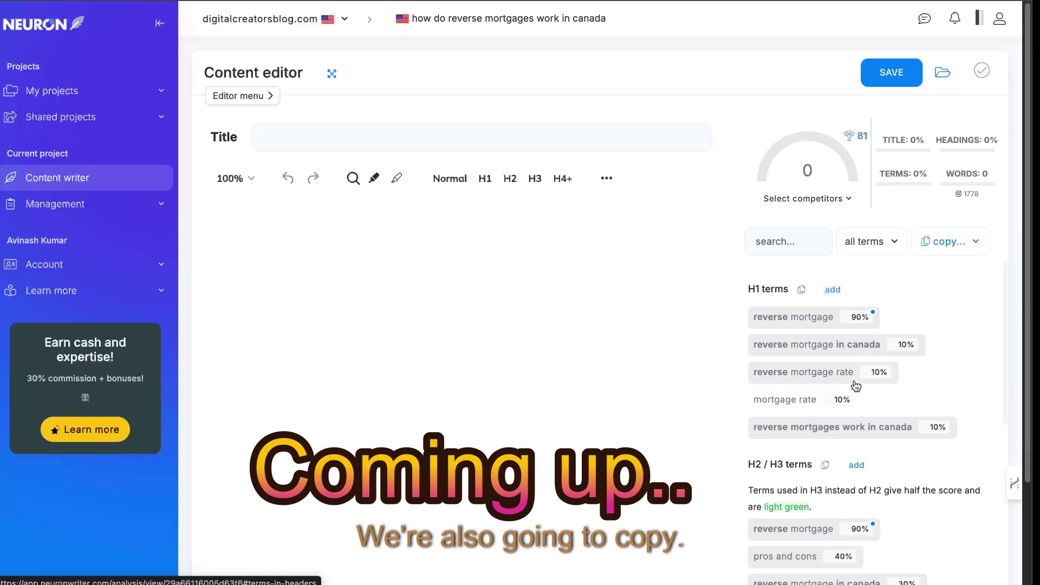
{"action": "scroll", "coordinate": [928, 268], "scroll_direction": "up", "scroll_amount": 1}
{"action": "left_click", "coordinate": [949, 289]}
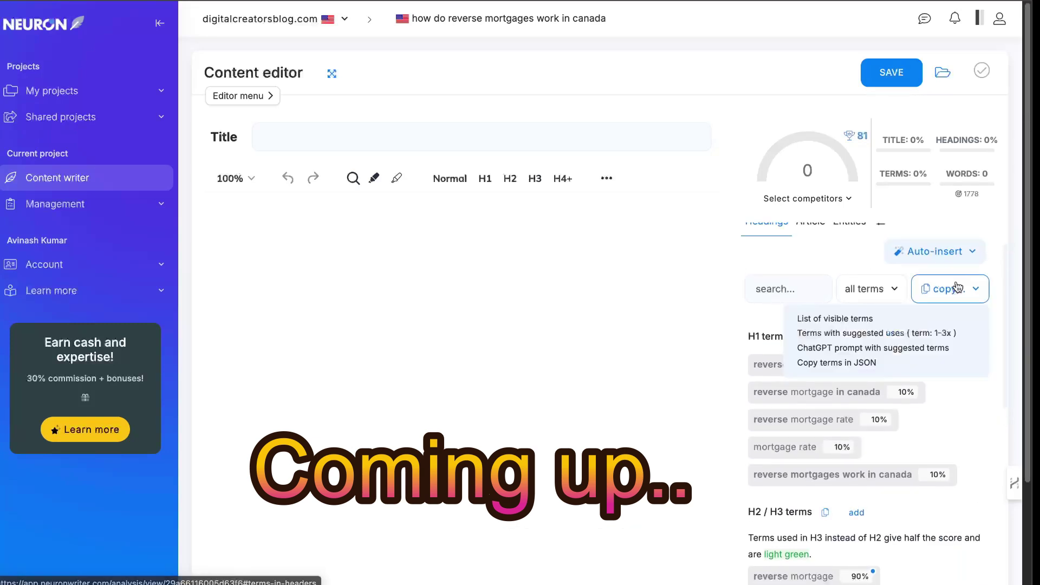
{"action": "left_click", "coordinate": [913, 334]}
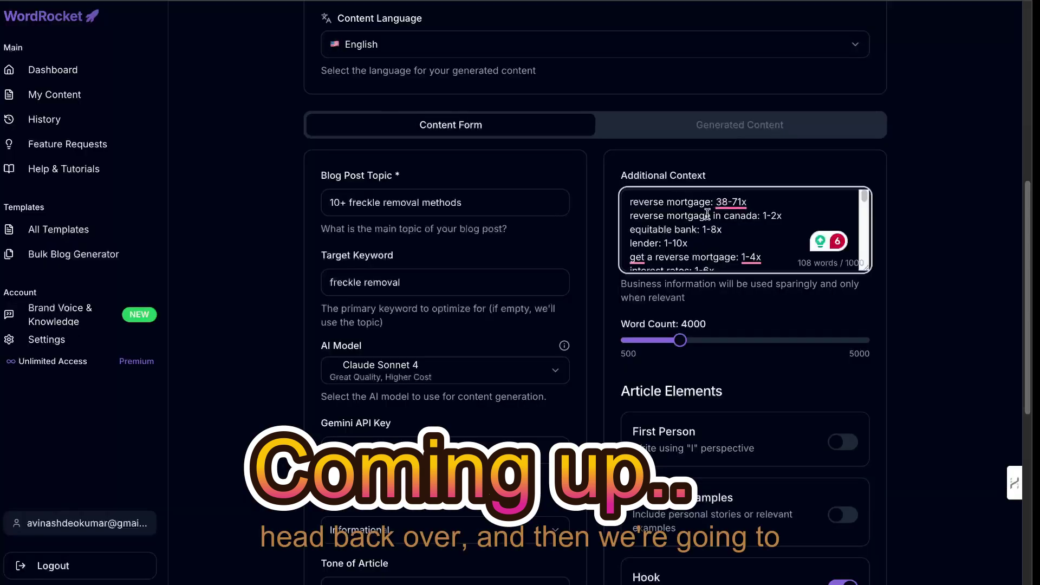
{"action": "scroll", "coordinate": [722, 247], "scroll_direction": "down", "scroll_amount": 3}
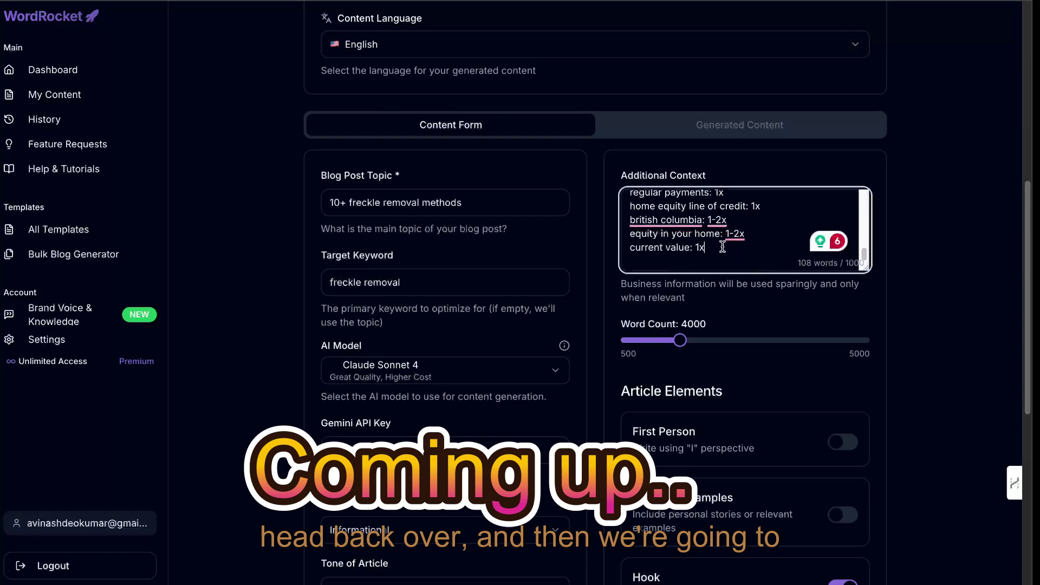
{"action": "key", "text": "Return"}
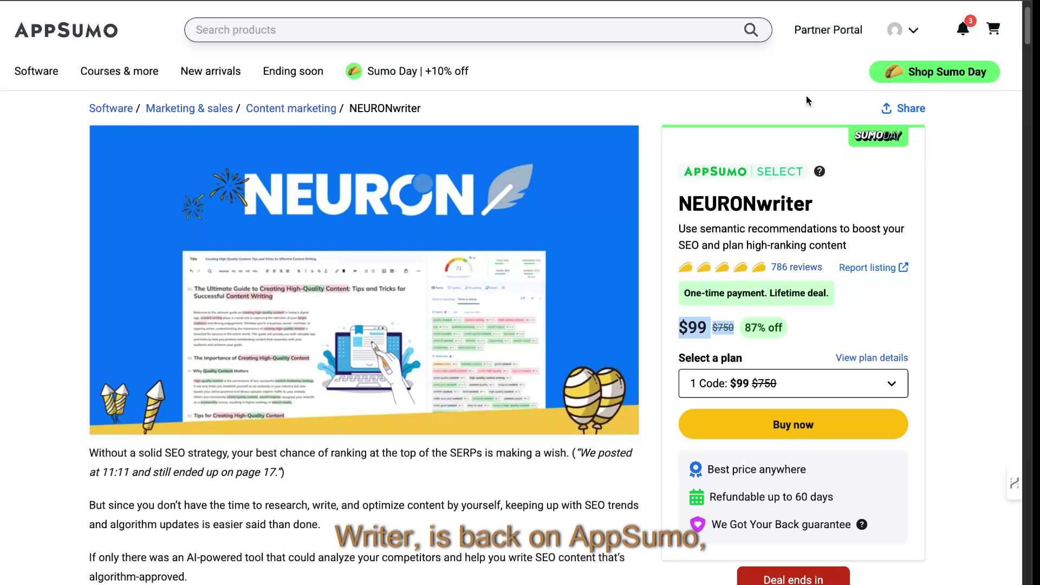
{"action": "scroll", "coordinate": [806, 100], "scroll_direction": "down", "scroll_amount": 1}
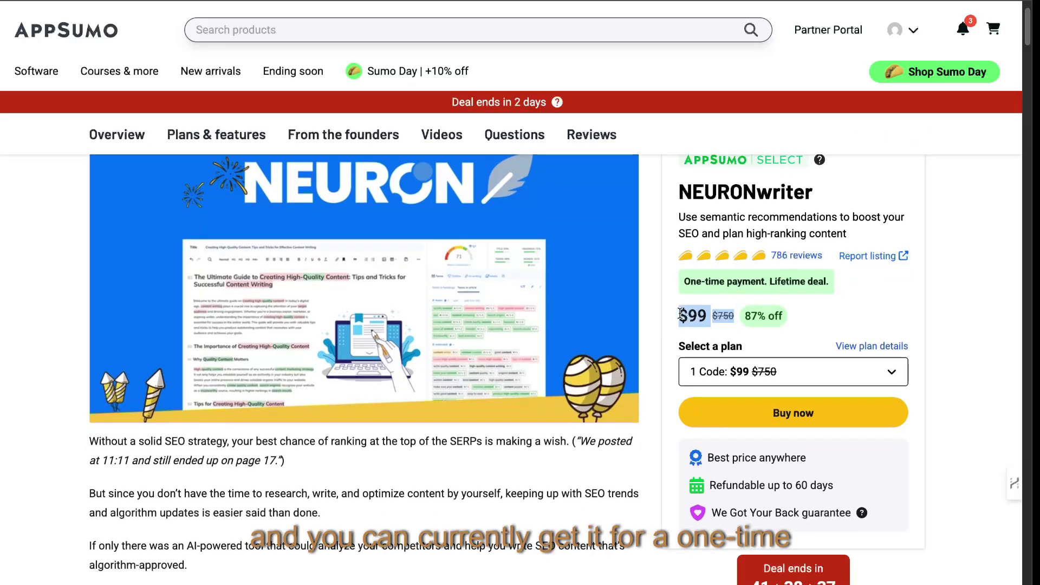
{"action": "scroll", "coordinate": [695, 333], "scroll_direction": "up", "scroll_amount": 1}
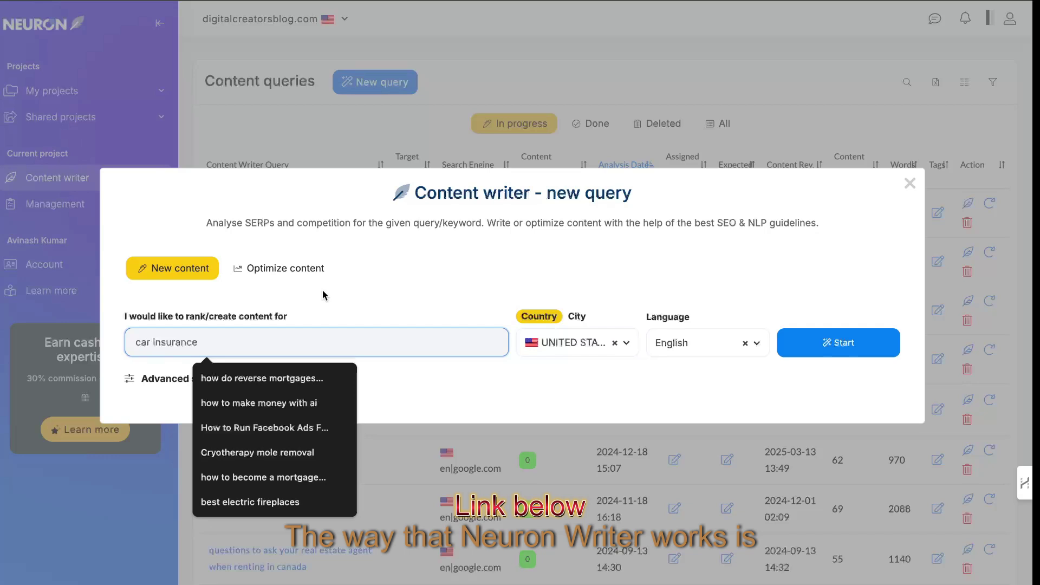
Start a new analysis for the query 'how do reverse mortgages work in canada'
{"action": "left_click", "coordinate": [290, 376]}
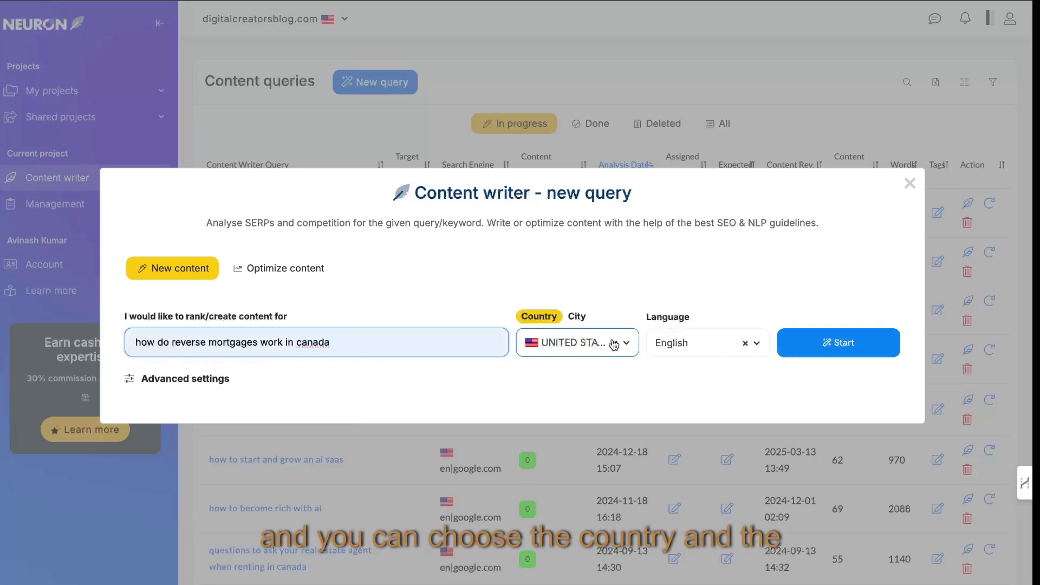
{"action": "left_click", "coordinate": [839, 341]}
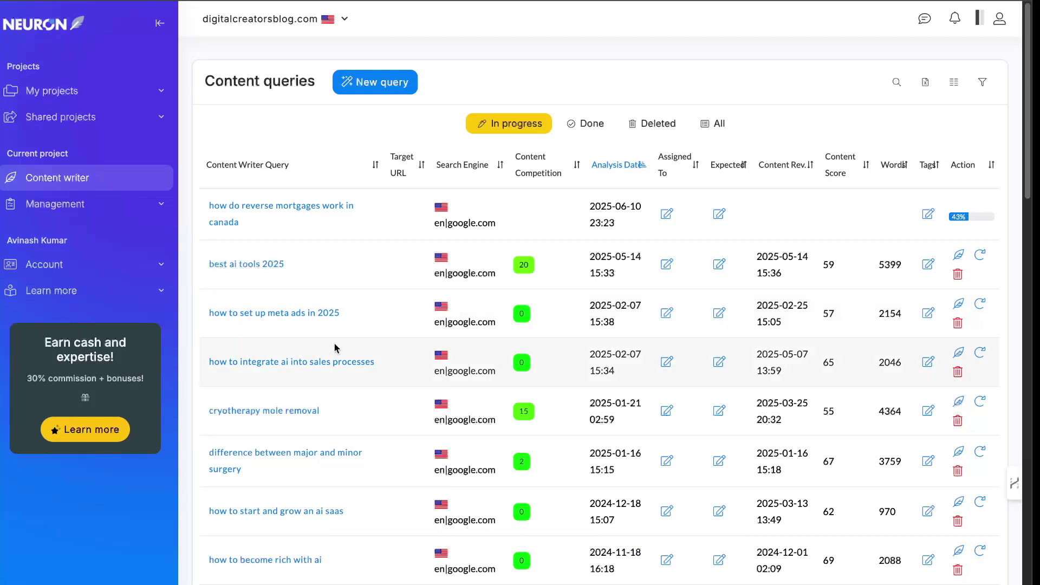
Open the 'how to integrate ai into sales processes' query and scroll through its editor
{"action": "left_click", "coordinate": [309, 401]}
{"action": "left_click", "coordinate": [305, 362]}
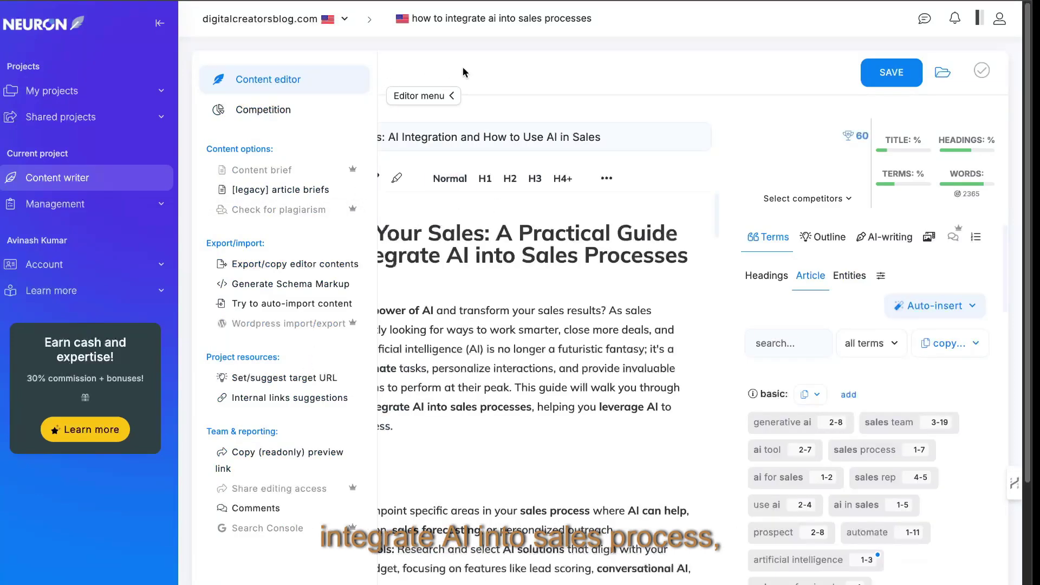
{"action": "scroll", "coordinate": [523, 291], "scroll_direction": "down", "scroll_amount": 2}
{"action": "scroll", "coordinate": [523, 291], "scroll_direction": "up", "scroll_amount": 2}
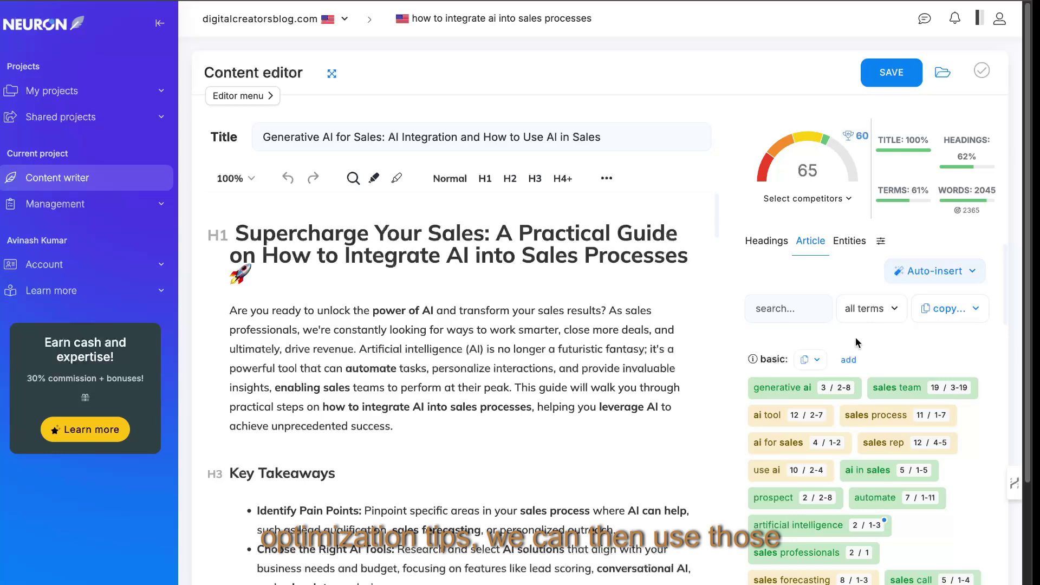
{"action": "scroll", "coordinate": [611, 308], "scroll_direction": "down", "scroll_amount": 3}
{"action": "scroll", "coordinate": [611, 308], "scroll_direction": "down", "scroll_amount": 15}
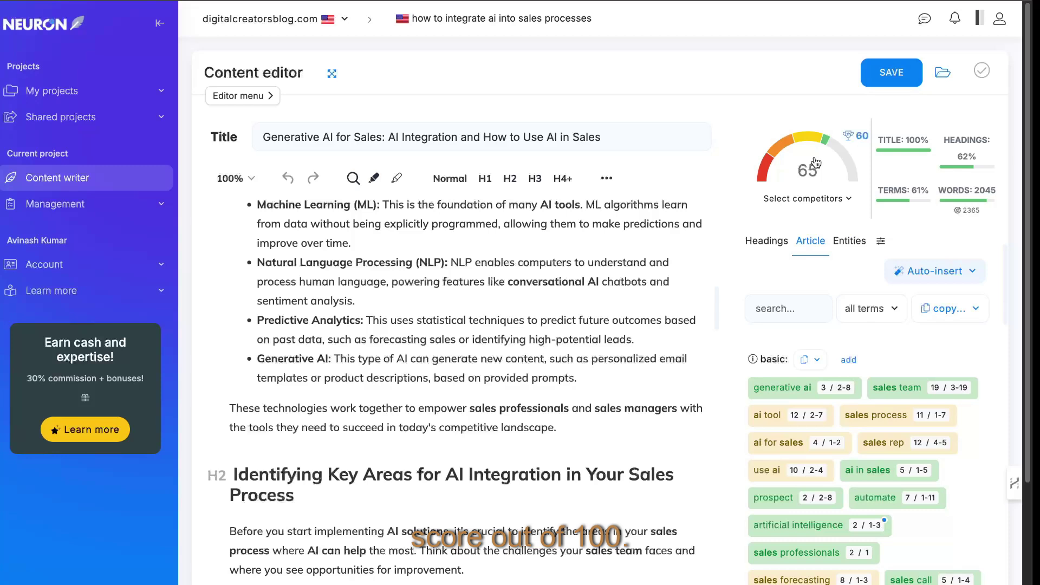
{"action": "scroll", "coordinate": [918, 374], "scroll_direction": "down", "scroll_amount": 6}
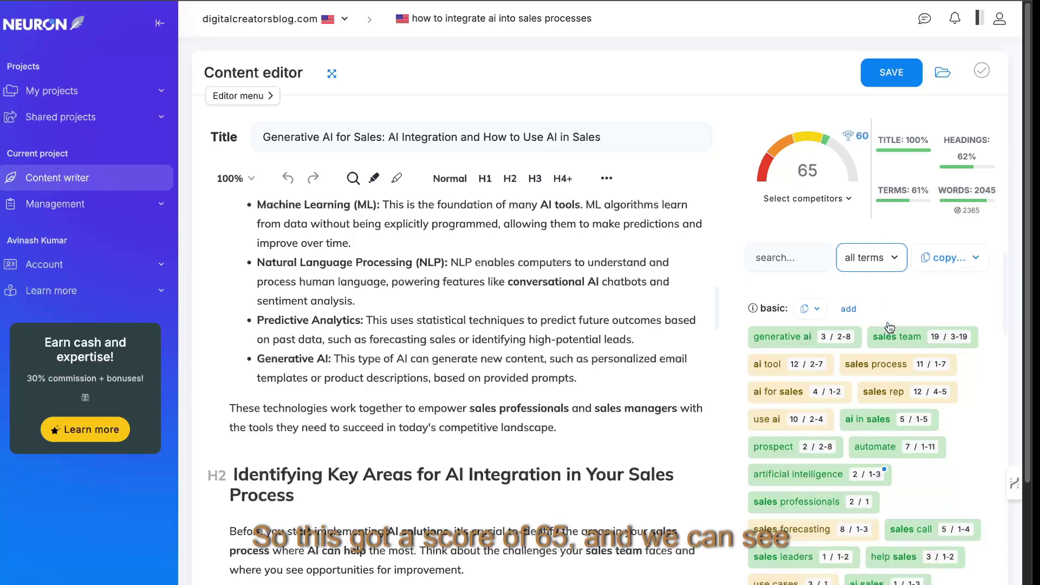
{"action": "scroll", "coordinate": [919, 374], "scroll_direction": "down", "scroll_amount": 10}
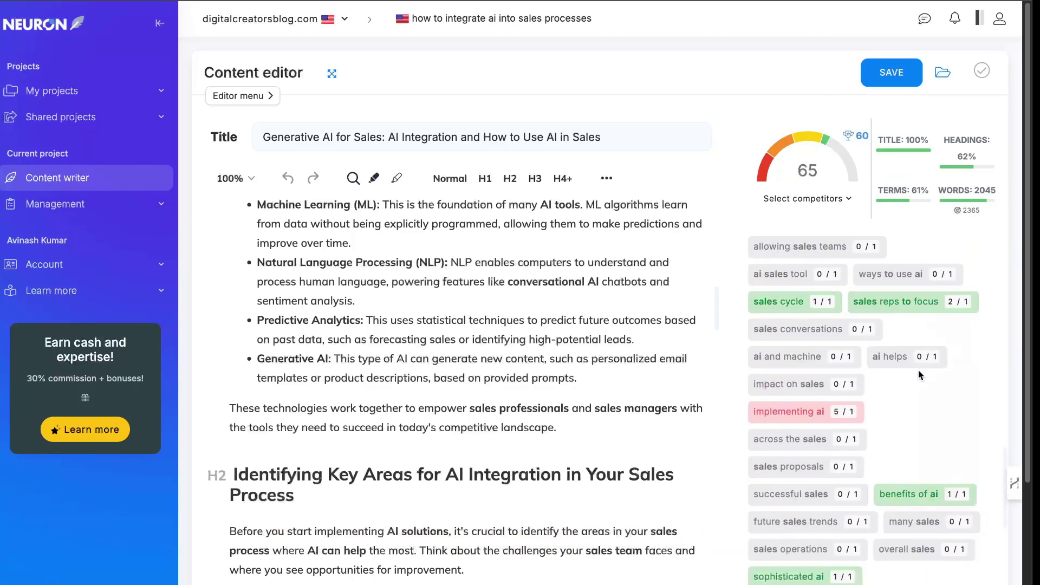
{"action": "scroll", "coordinate": [908, 320], "scroll_direction": "up", "scroll_amount": 10}
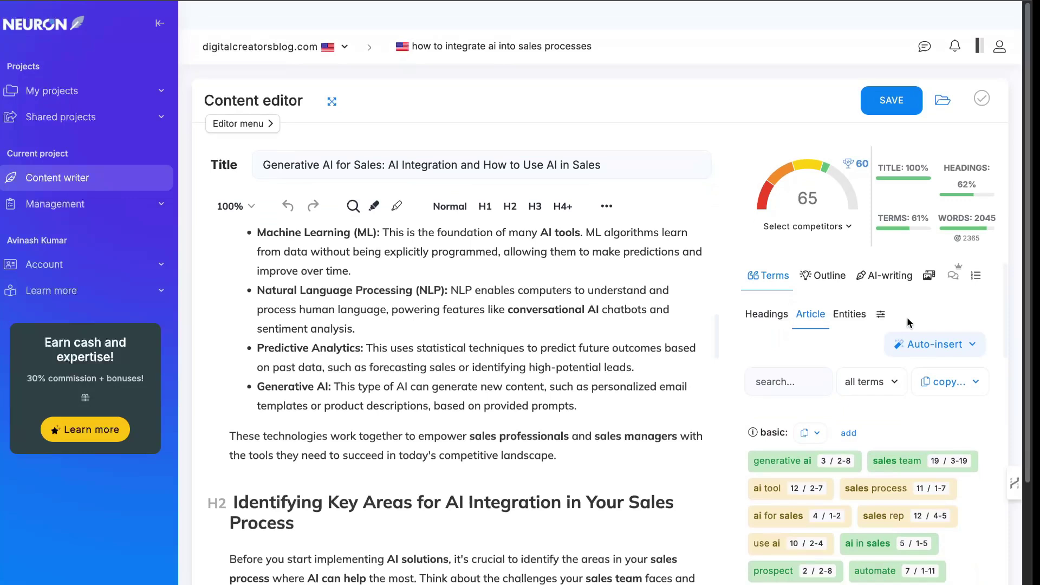
Look through the Headings, Article and Entities term lists, ending on Headings
{"action": "left_click", "coordinate": [784, 295]}
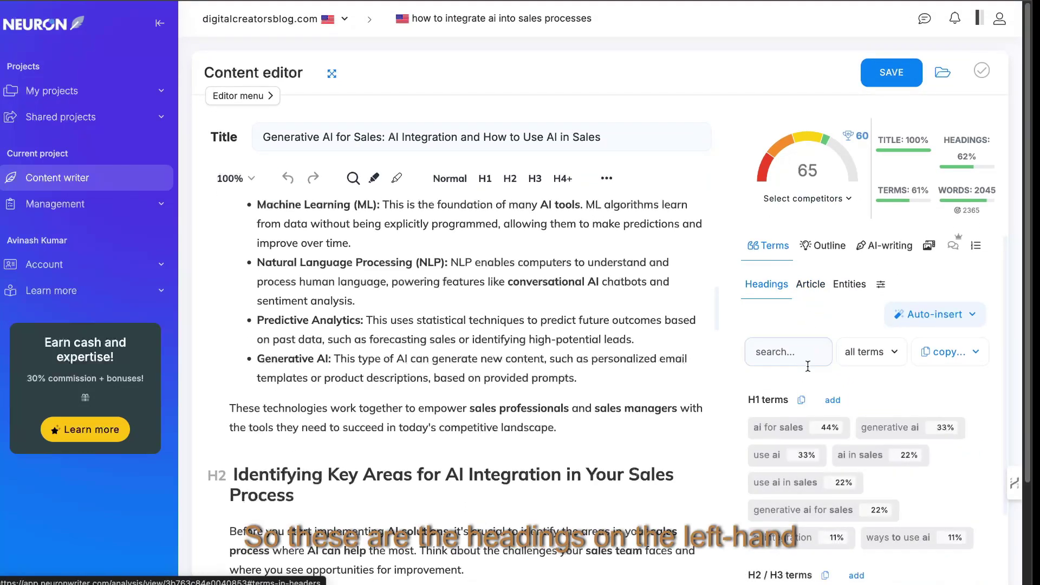
{"action": "scroll", "coordinate": [796, 295], "scroll_direction": "down", "scroll_amount": 5}
{"action": "scroll", "coordinate": [807, 295], "scroll_direction": "up", "scroll_amount": 5}
{"action": "left_click", "coordinate": [810, 286]}
{"action": "scroll", "coordinate": [845, 378], "scroll_direction": "down", "scroll_amount": 3}
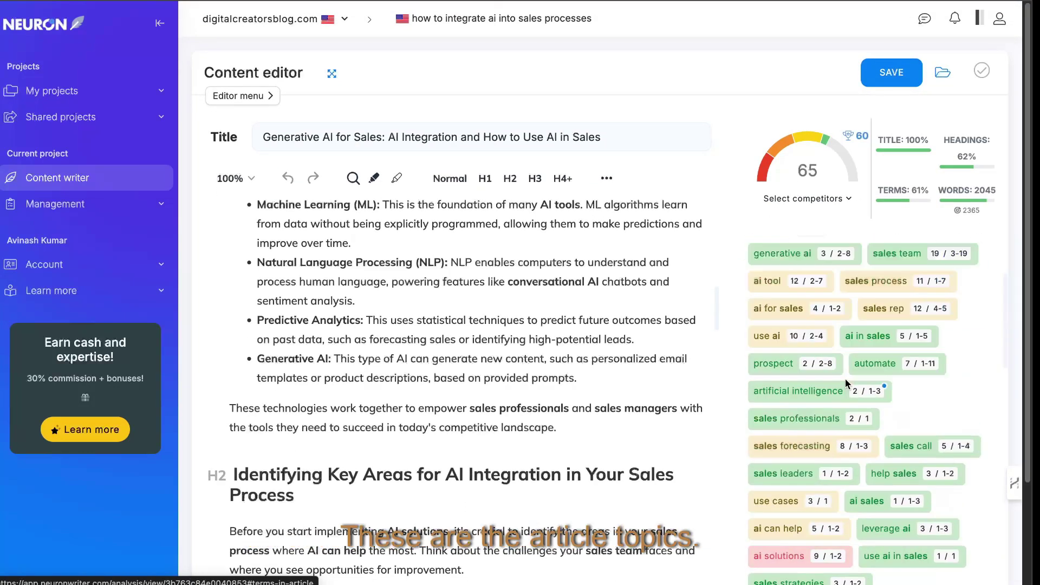
{"action": "scroll", "coordinate": [848, 325], "scroll_direction": "up", "scroll_amount": 3}
{"action": "left_click", "coordinate": [851, 257]}
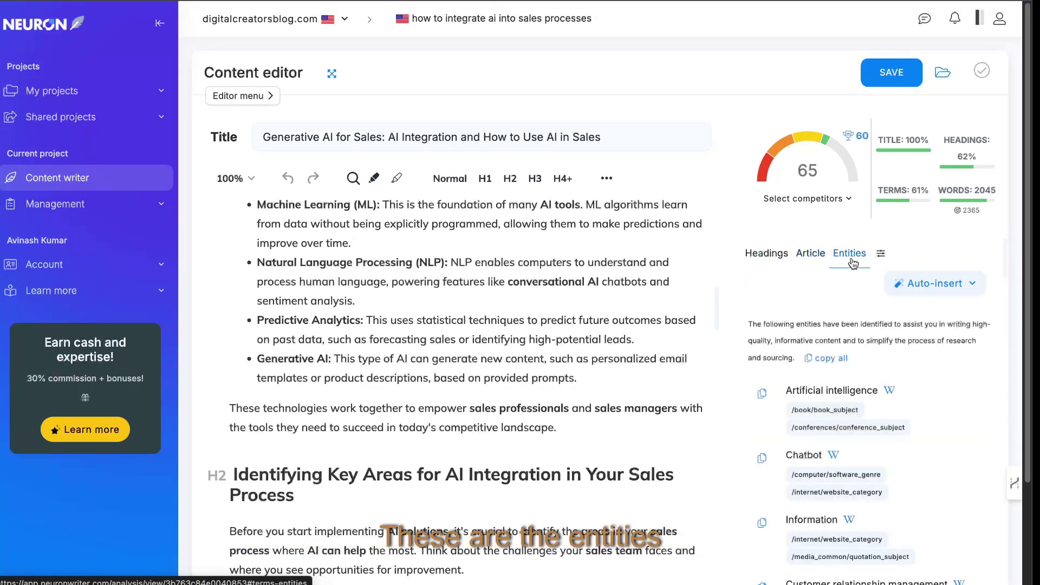
{"action": "left_click", "coordinate": [783, 255]}
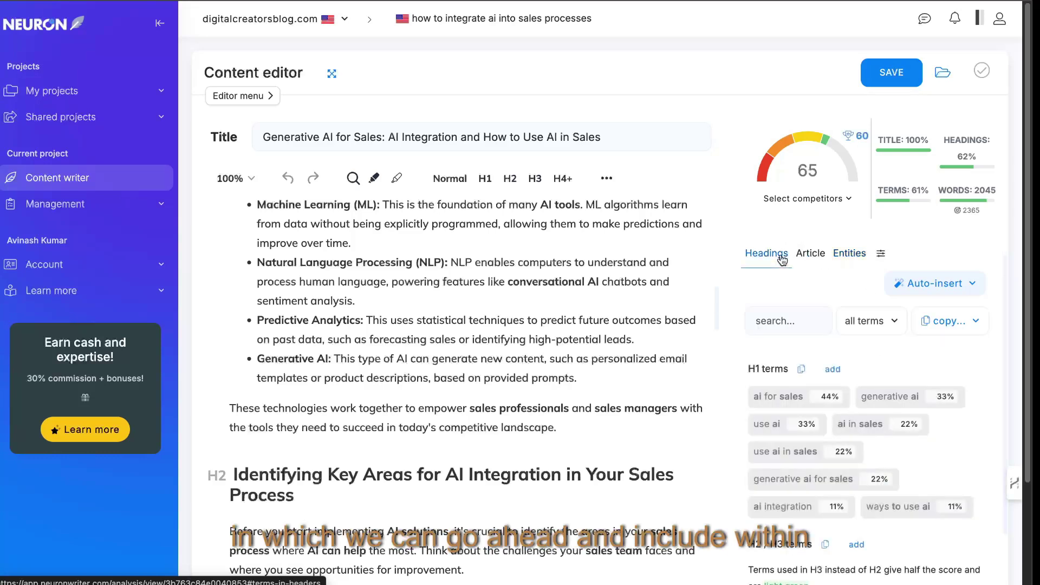
{"action": "left_click", "coordinate": [380, 133]}
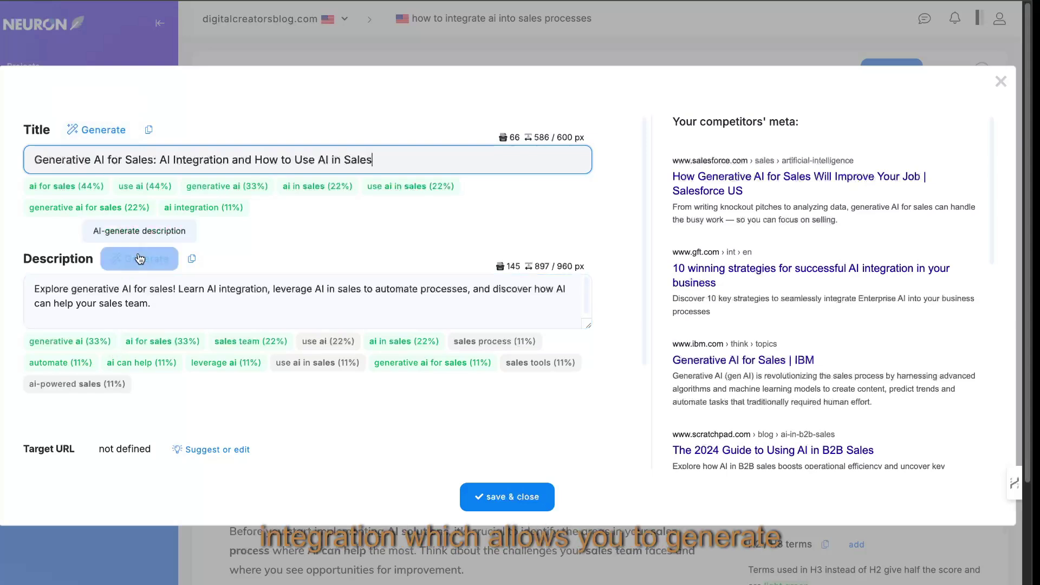
{"action": "left_click", "coordinate": [1001, 82]}
{"action": "scroll", "coordinate": [658, 203], "scroll_direction": "down", "scroll_amount": 1}
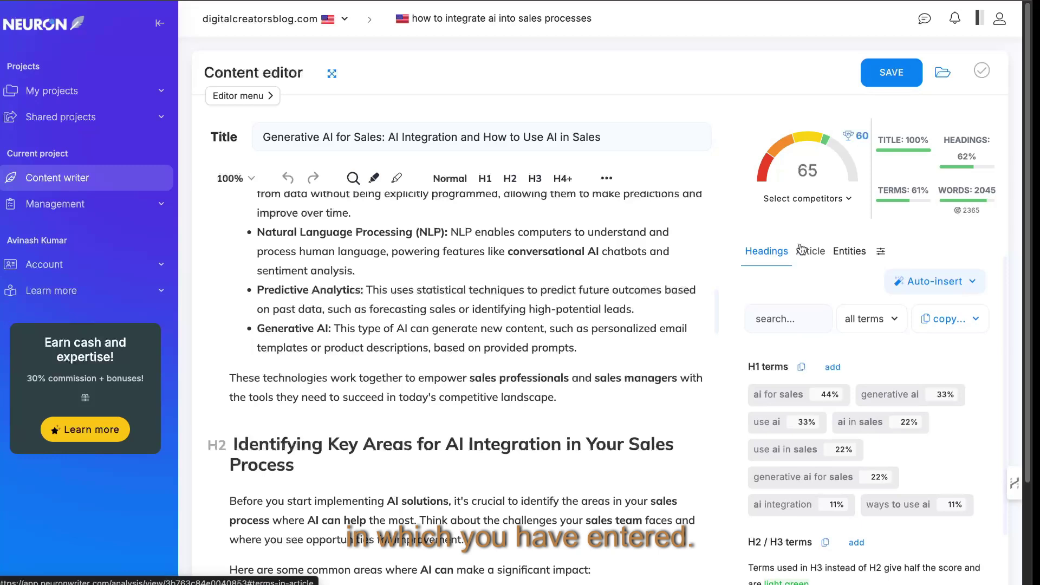
{"action": "scroll", "coordinate": [800, 242], "scroll_direction": "down", "scroll_amount": 5}
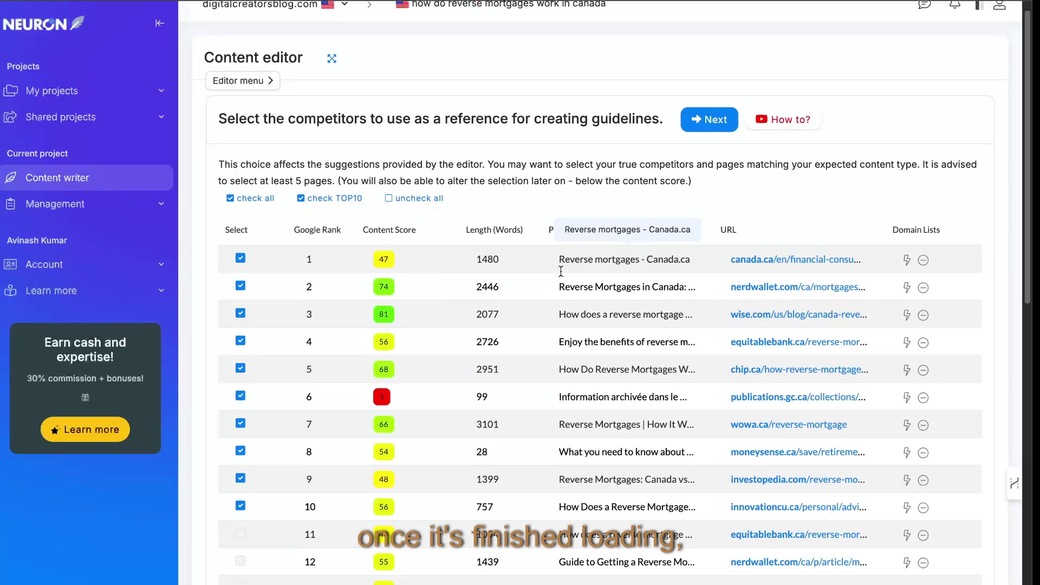
Add the 11th-ranked result to the reference competitors for the reverse mortgages query
{"action": "scroll", "coordinate": [535, 225], "scroll_direction": "down", "scroll_amount": 4}
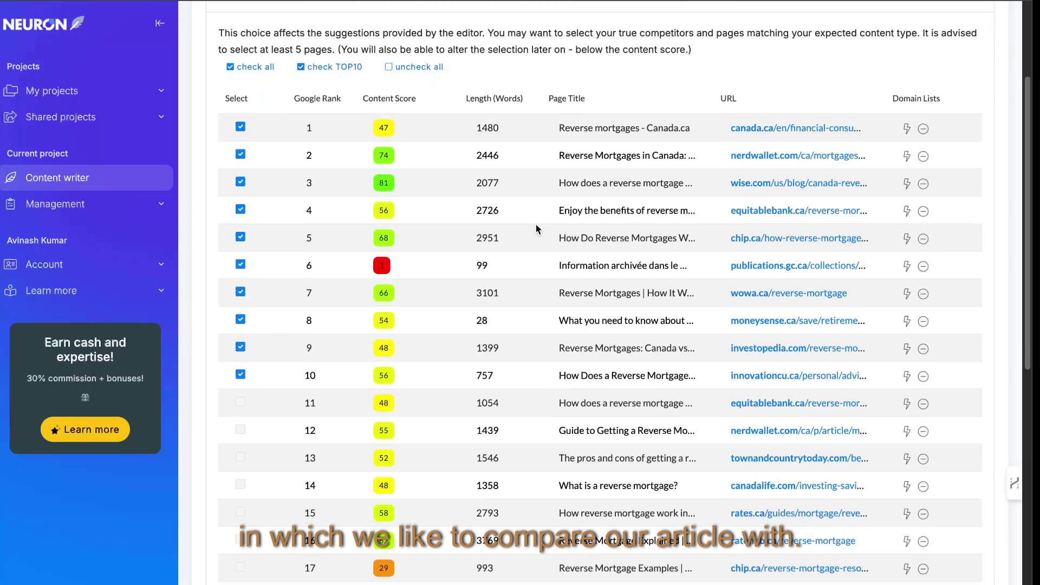
{"action": "scroll", "coordinate": [536, 229], "scroll_direction": "down", "scroll_amount": 4}
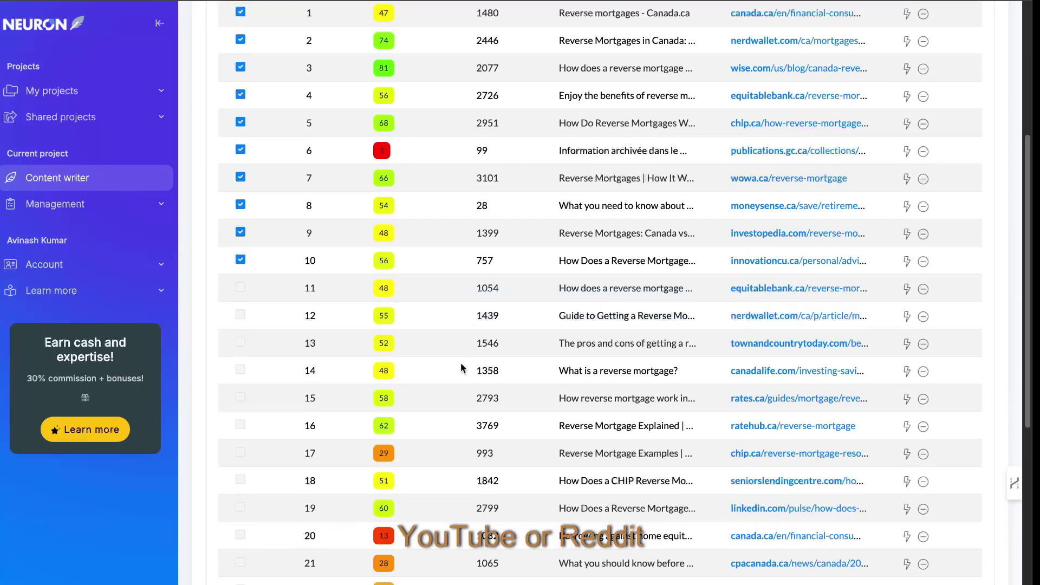
{"action": "scroll", "coordinate": [461, 367], "scroll_direction": "down", "scroll_amount": 2}
{"action": "scroll", "coordinate": [462, 367], "scroll_direction": "up", "scroll_amount": 1}
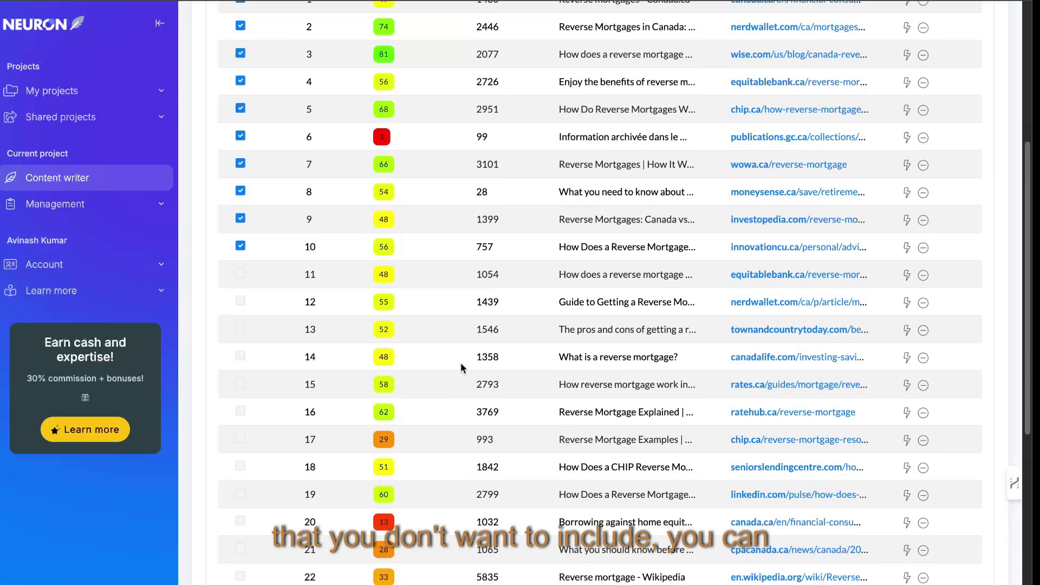
{"action": "scroll", "coordinate": [430, 458], "scroll_direction": "down", "scroll_amount": 4}
{"action": "scroll", "coordinate": [330, 388], "scroll_direction": "up", "scroll_amount": 5}
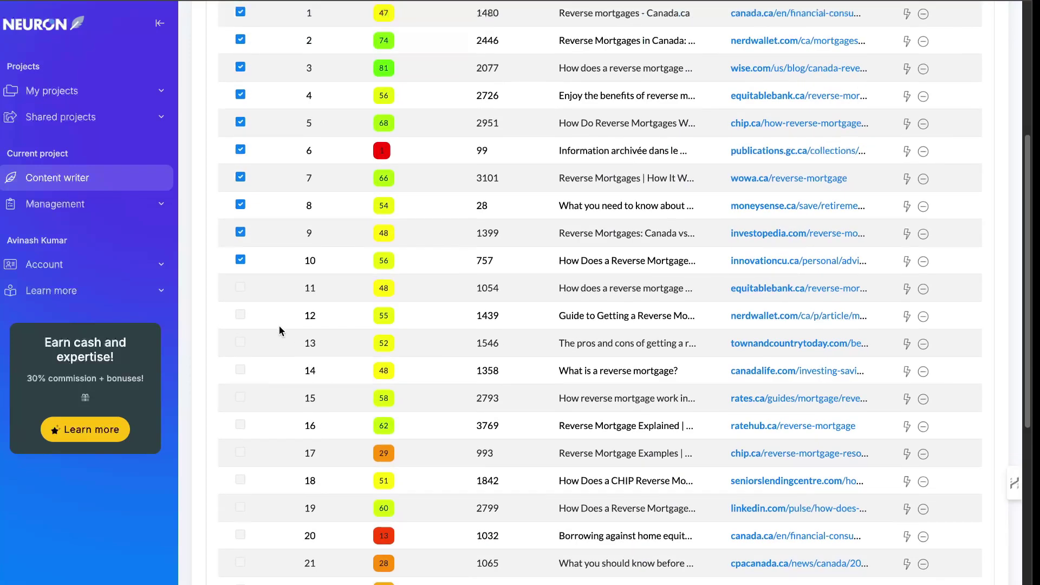
{"action": "scroll", "coordinate": [268, 301], "scroll_direction": "up", "scroll_amount": 3}
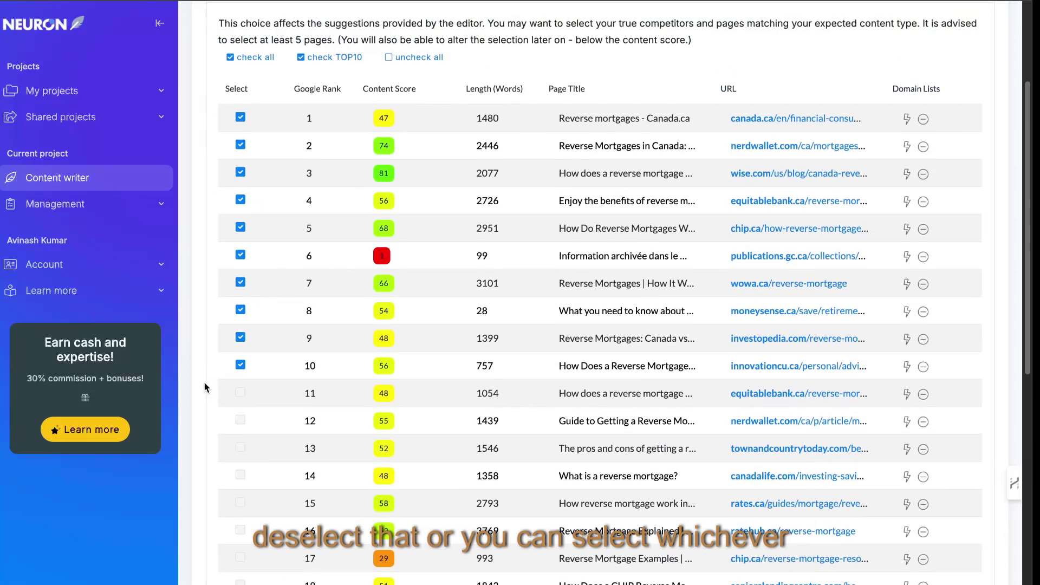
{"action": "left_click", "coordinate": [239, 393]}
{"action": "scroll", "coordinate": [387, 334], "scroll_direction": "up", "scroll_amount": 4}
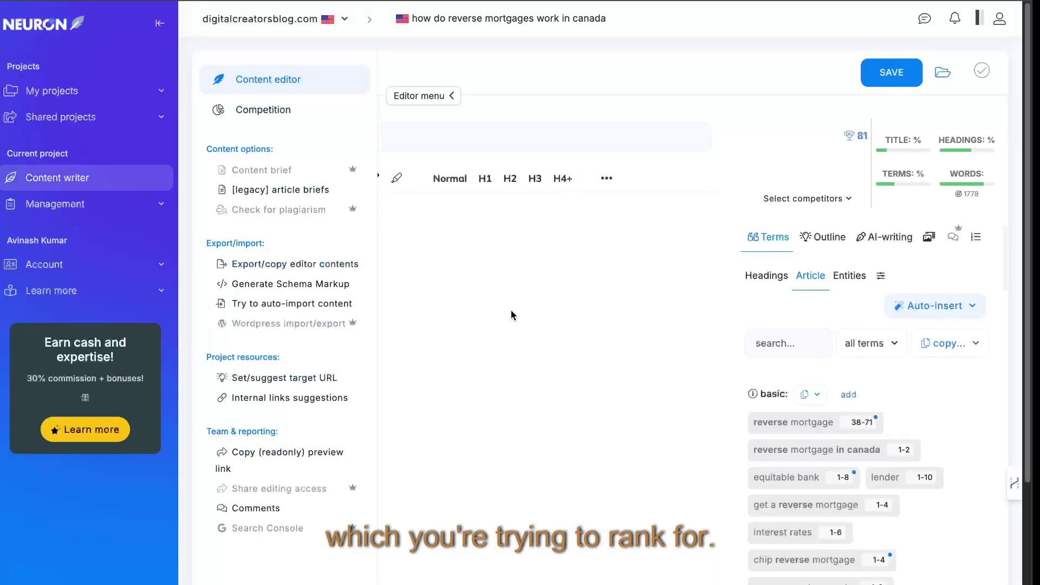
Close the Editor menu and switch the terms panel to the Article terms
{"action": "left_click", "coordinate": [510, 311]}
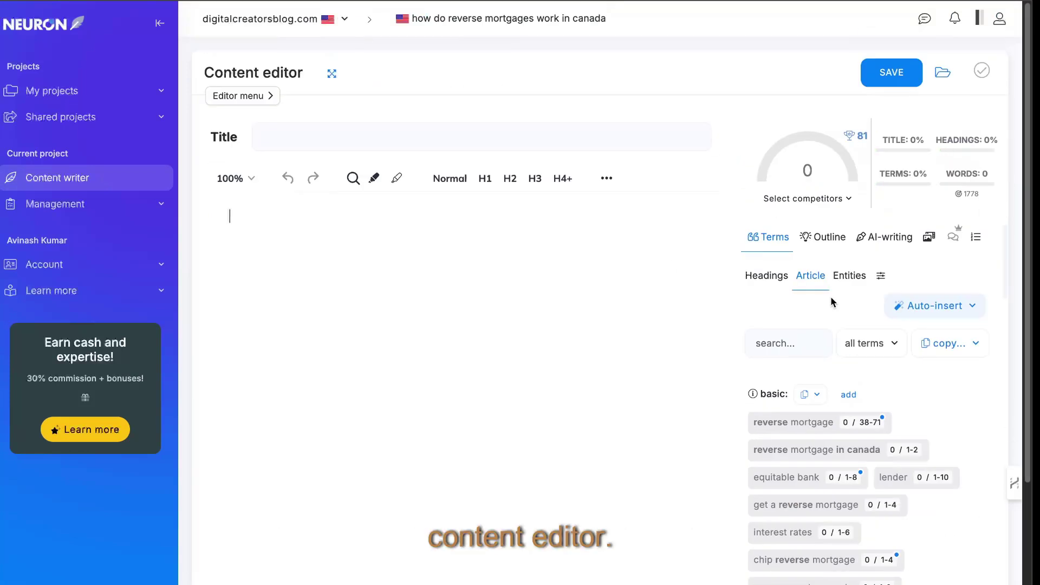
{"action": "scroll", "coordinate": [830, 297], "scroll_direction": "down", "scroll_amount": 1}
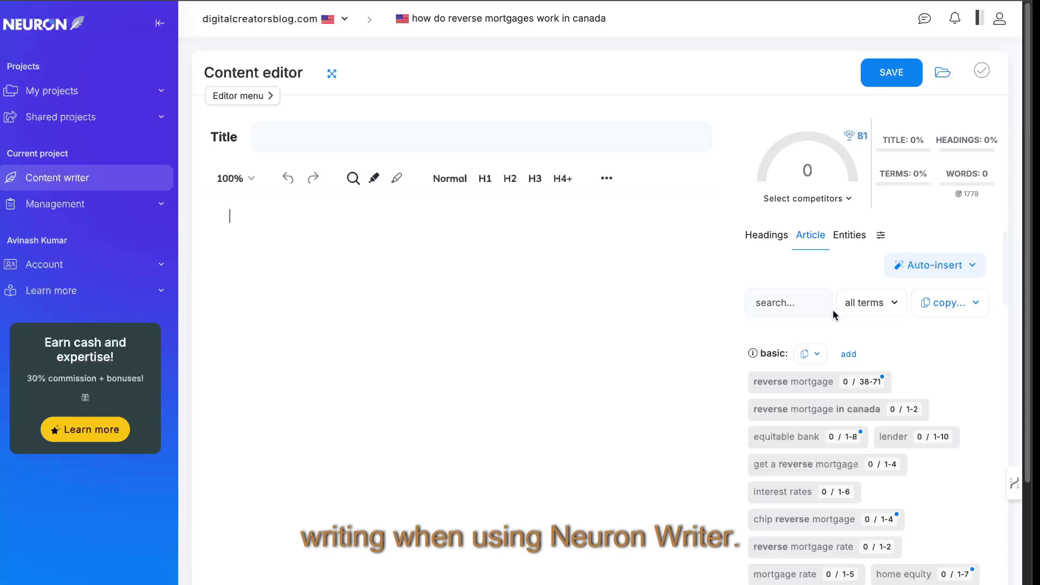
{"action": "scroll", "coordinate": [803, 273], "scroll_direction": "down", "scroll_amount": 3}
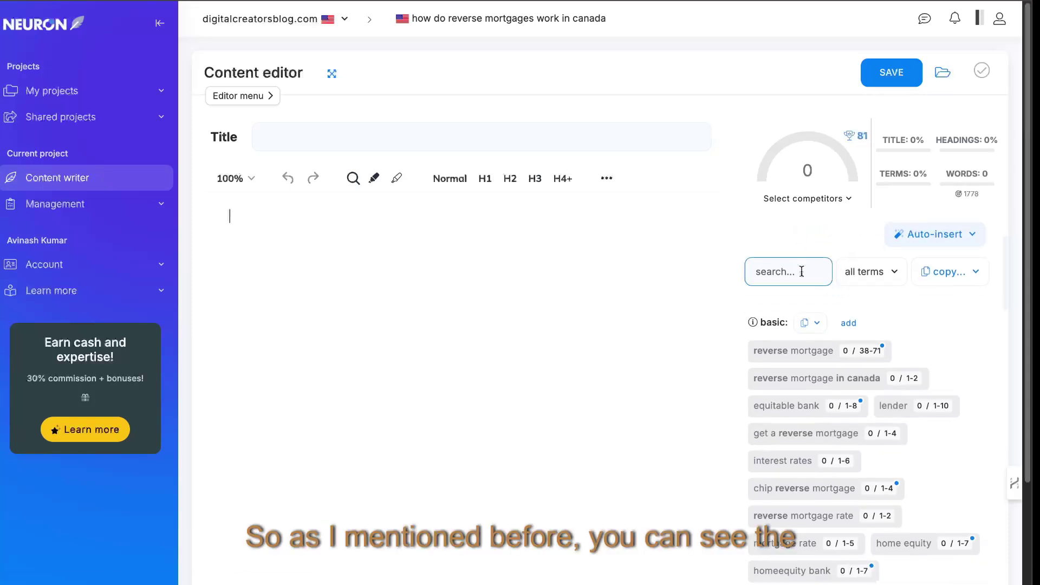
{"action": "scroll", "coordinate": [939, 306], "scroll_direction": "up", "scroll_amount": 3}
{"action": "scroll", "coordinate": [939, 304], "scroll_direction": "up", "scroll_amount": 1}
{"action": "left_click", "coordinate": [766, 275]}
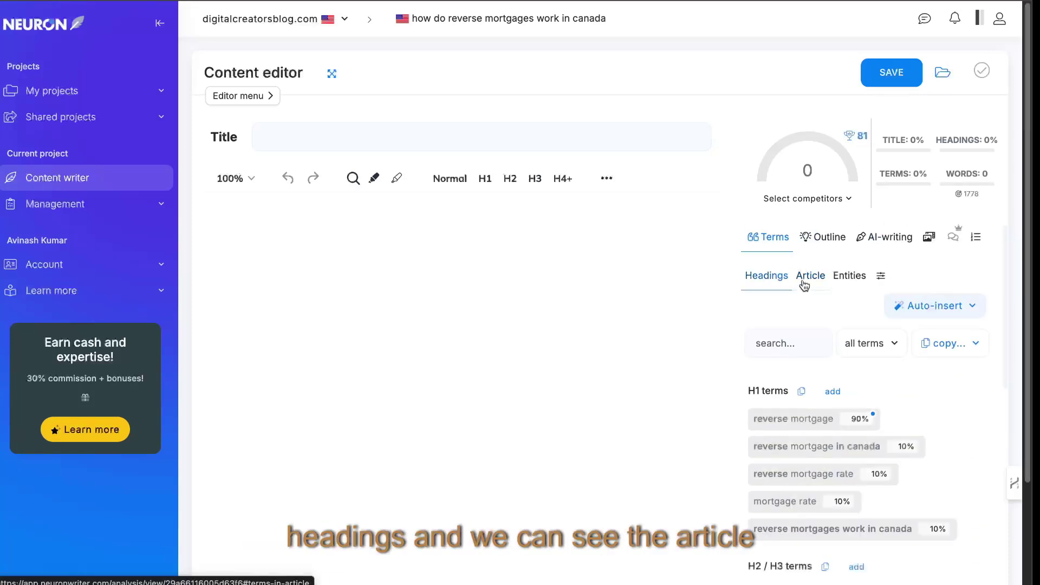
{"action": "left_click", "coordinate": [810, 277]}
{"action": "scroll", "coordinate": [813, 282], "scroll_direction": "down", "scroll_amount": 3}
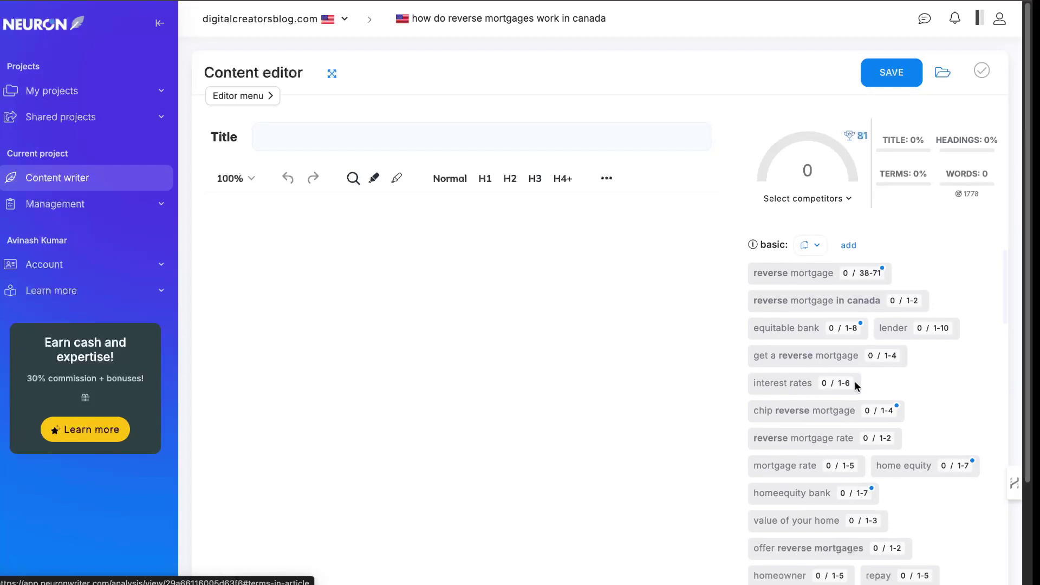
{"action": "scroll", "coordinate": [809, 269], "scroll_direction": "up", "scroll_amount": 1}
Copy the basic article terms, then copy them again with suggested usage counts
{"action": "left_click", "coordinate": [809, 269]}
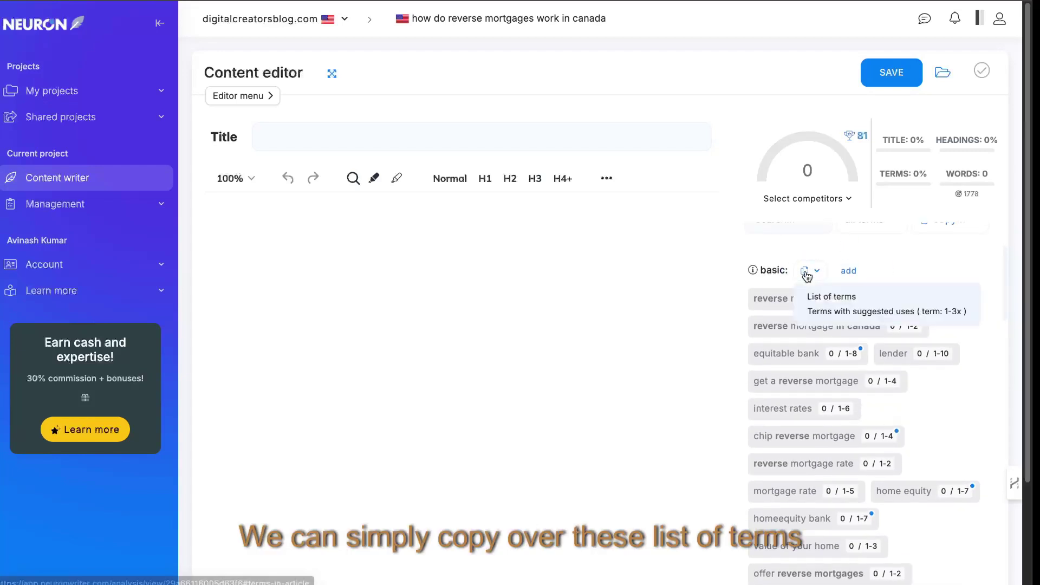
{"action": "left_click", "coordinate": [823, 295]}
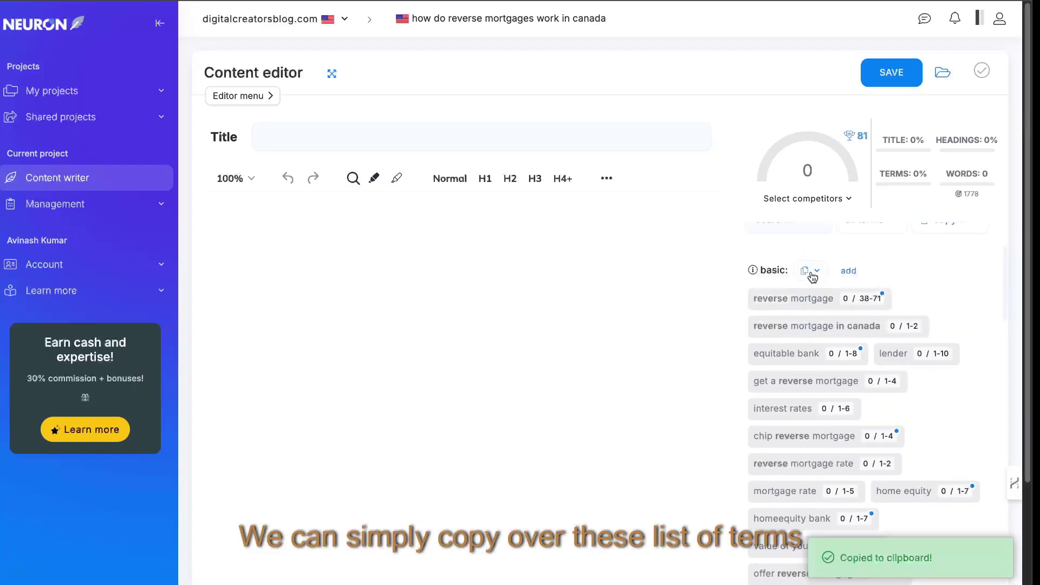
{"action": "left_click", "coordinate": [810, 270]}
{"action": "left_click", "coordinate": [830, 310]}
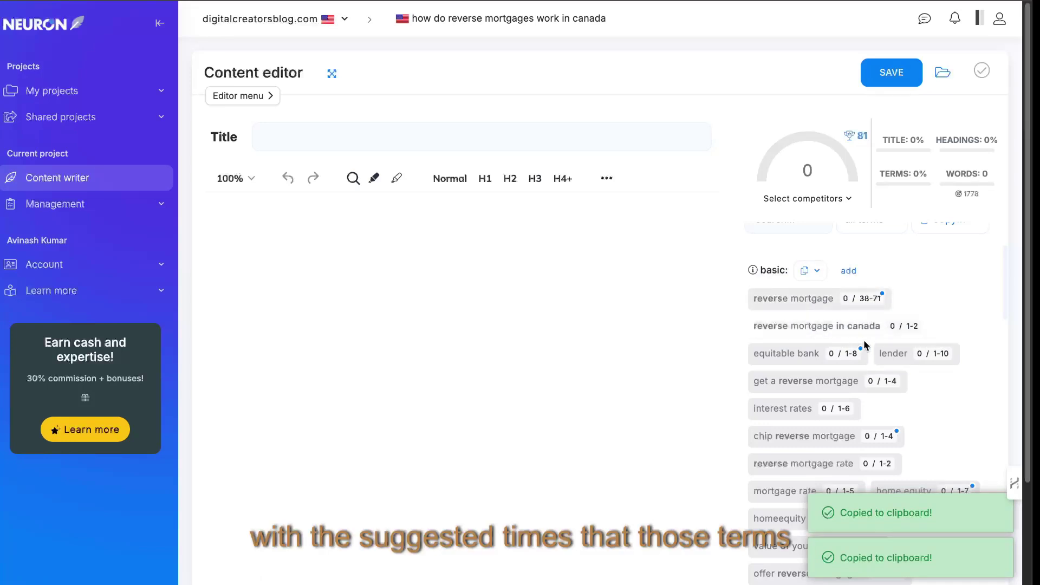
{"action": "scroll", "coordinate": [904, 253], "scroll_direction": "up", "scroll_amount": 1}
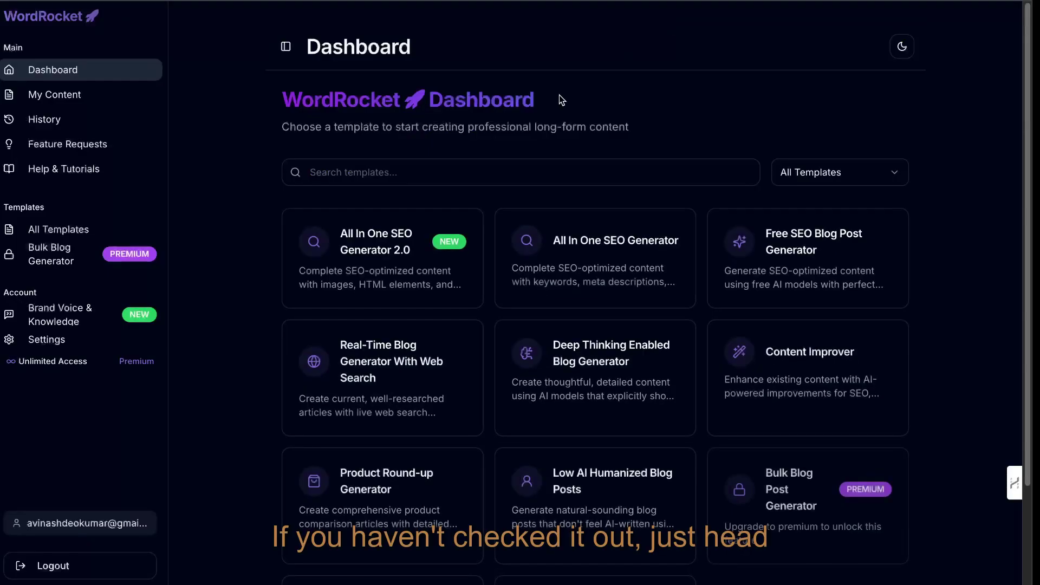
Open All In One SEO Generator, disable internal links, and paste the reverse mortgage terms into Additional Context
{"action": "left_click", "coordinate": [624, 259]}
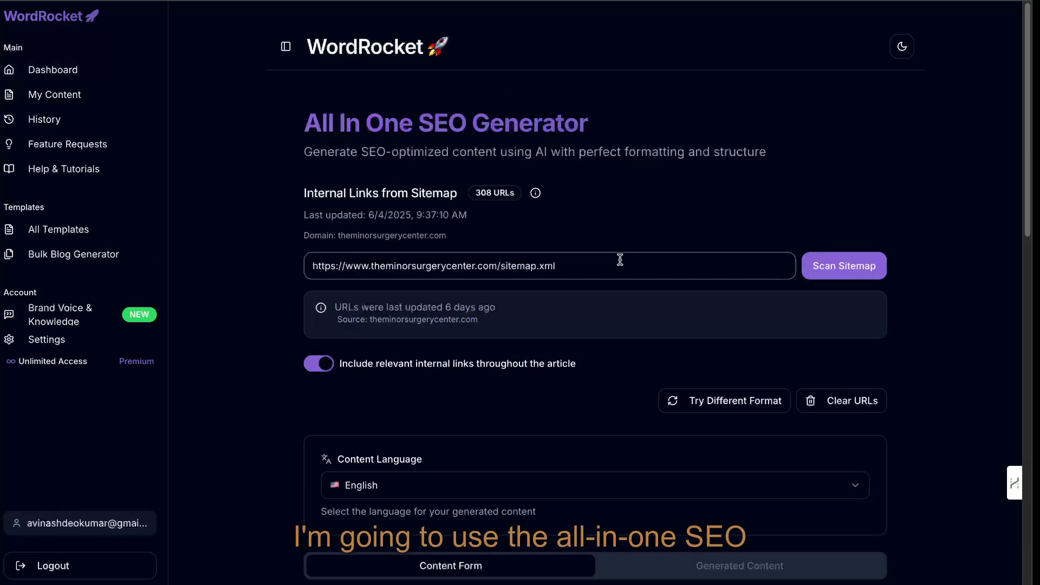
{"action": "scroll", "coordinate": [619, 260], "scroll_direction": "down", "scroll_amount": 3}
{"action": "left_click", "coordinate": [319, 201]}
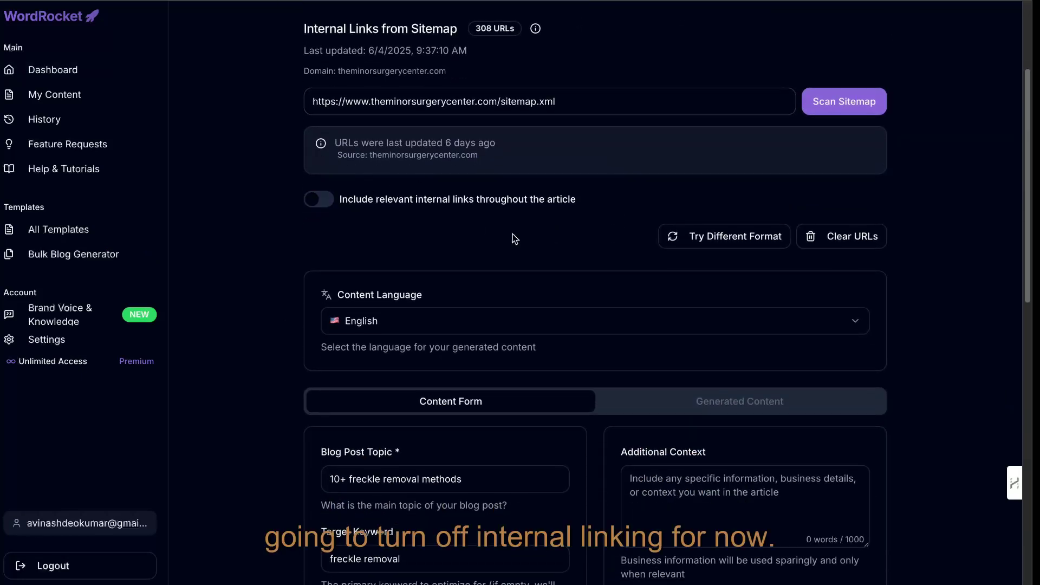
{"action": "scroll", "coordinate": [512, 234], "scroll_direction": "down", "scroll_amount": 5}
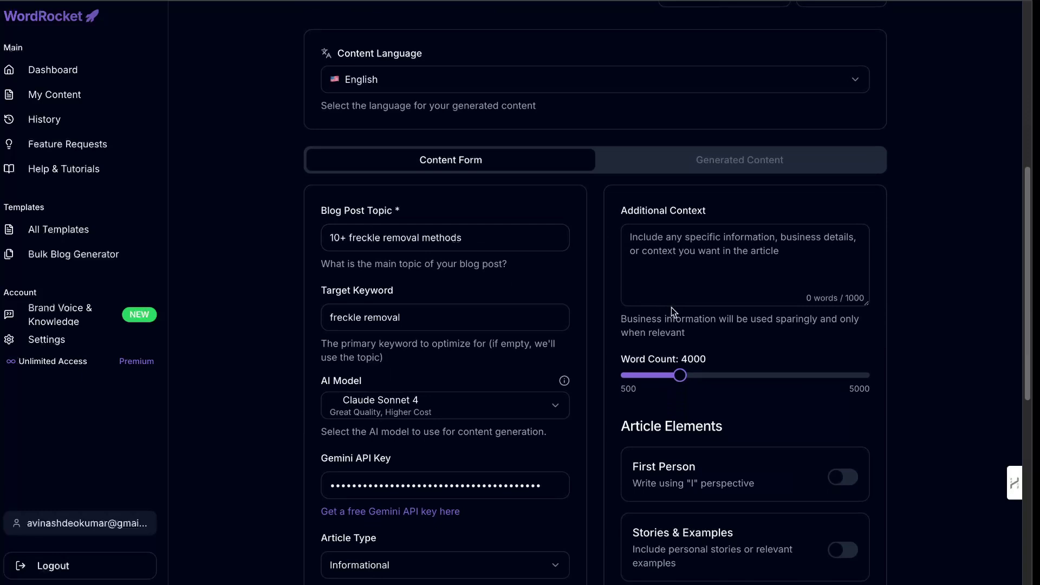
{"action": "left_click", "coordinate": [667, 272]}
{"action": "key", "text": "ctrl+v"}
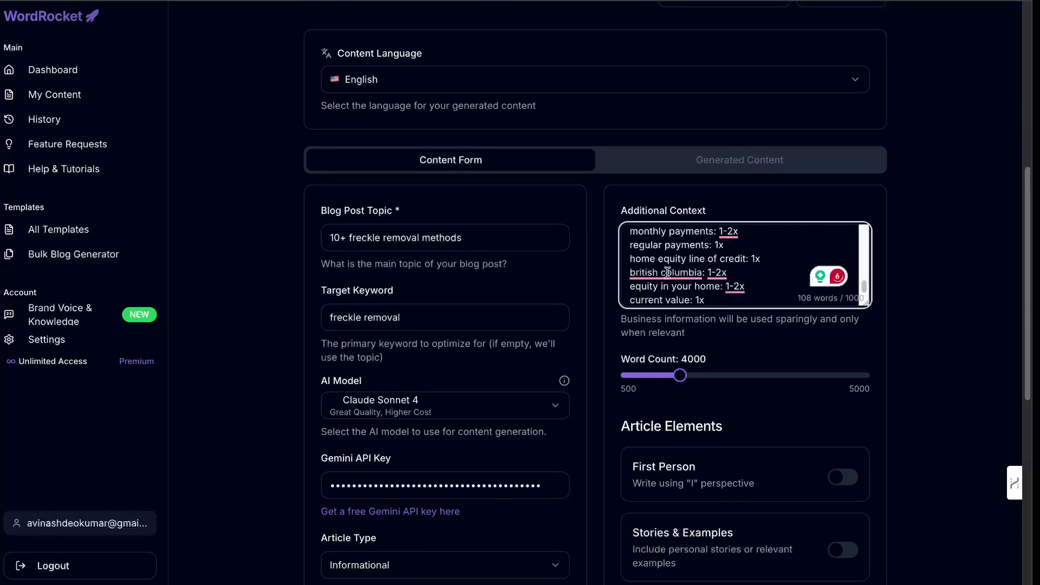
{"action": "scroll", "coordinate": [707, 267], "scroll_direction": "up", "scroll_amount": 10}
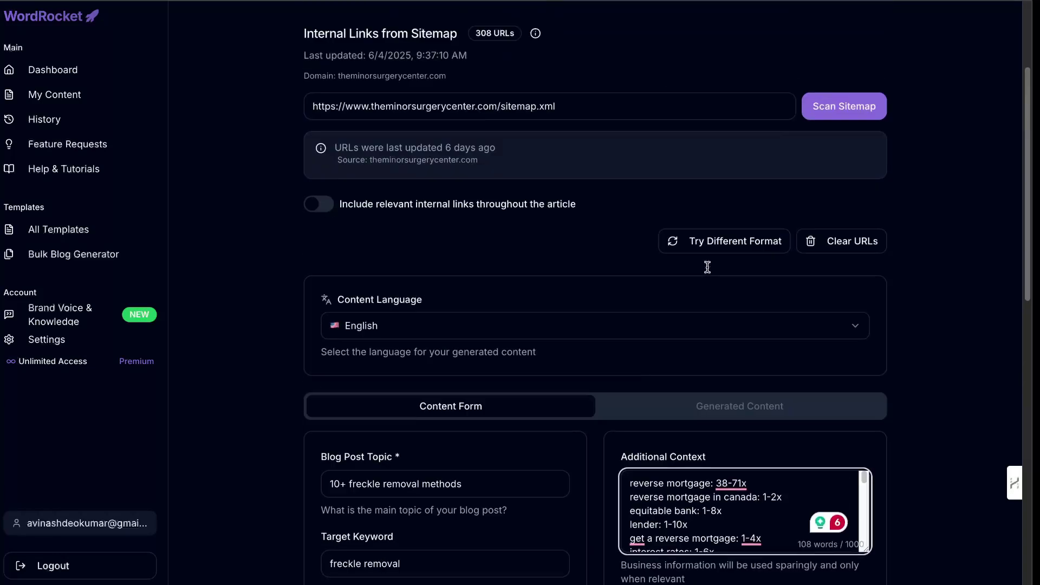
{"action": "scroll", "coordinate": [707, 267], "scroll_direction": "down", "scroll_amount": 5}
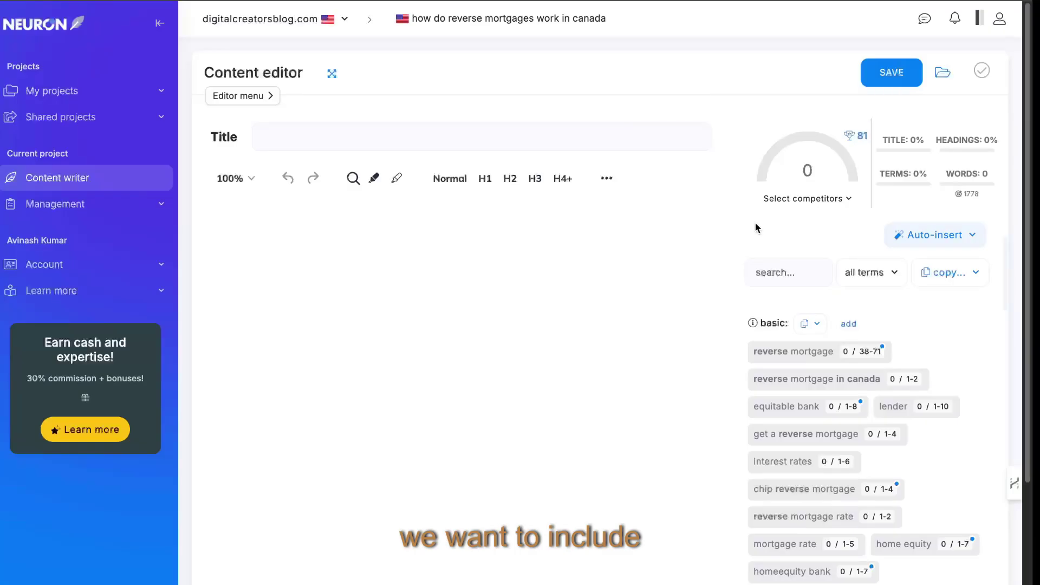
Copy the H1 and H2/H3 heading terms with their suggested uses
{"action": "scroll", "coordinate": [816, 325], "scroll_direction": "up", "scroll_amount": 3}
{"action": "left_click", "coordinate": [774, 285]}
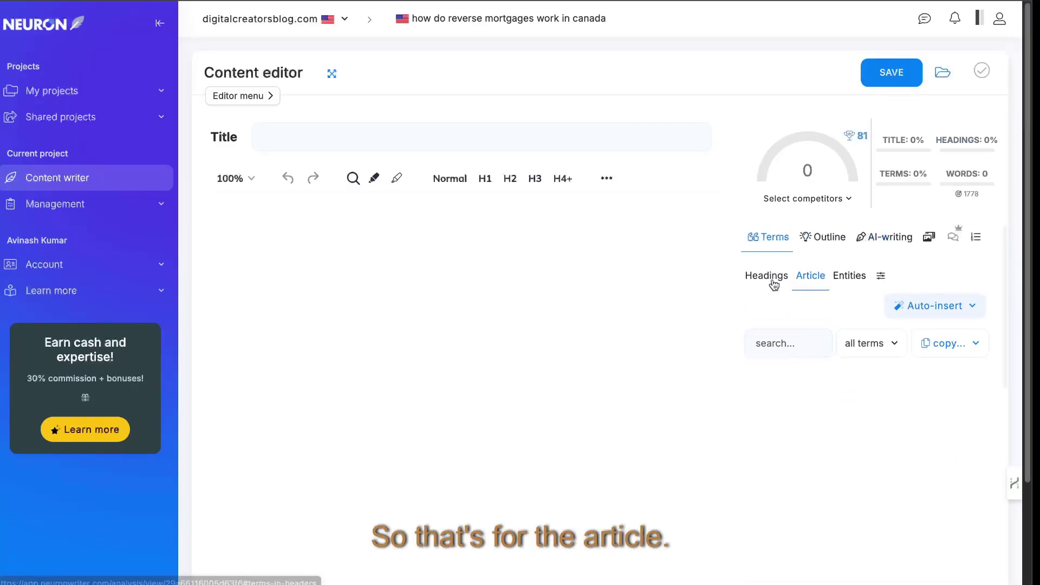
{"action": "scroll", "coordinate": [816, 382], "scroll_direction": "down", "scroll_amount": 1}
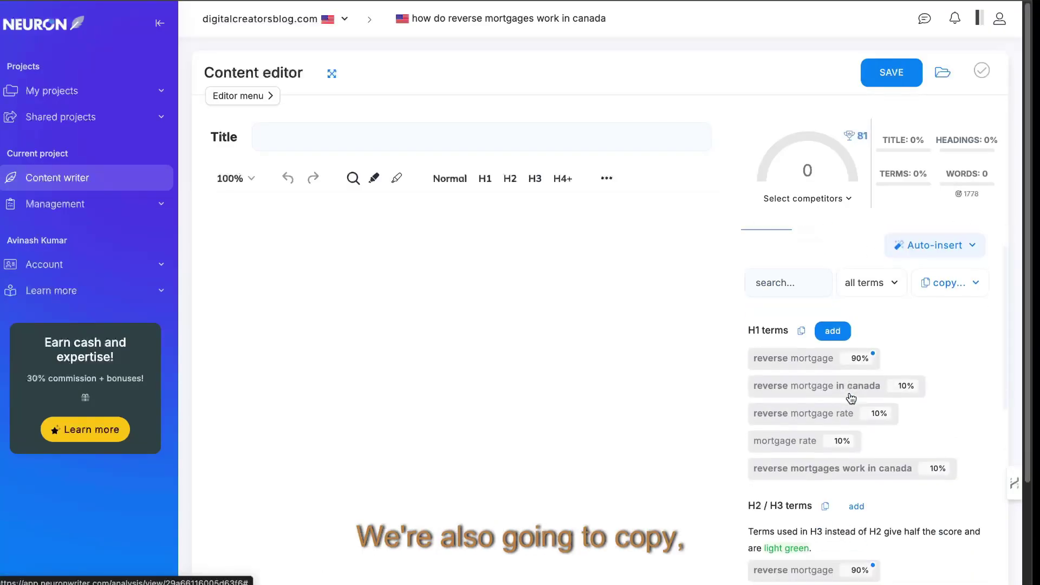
{"action": "left_click", "coordinate": [957, 287]}
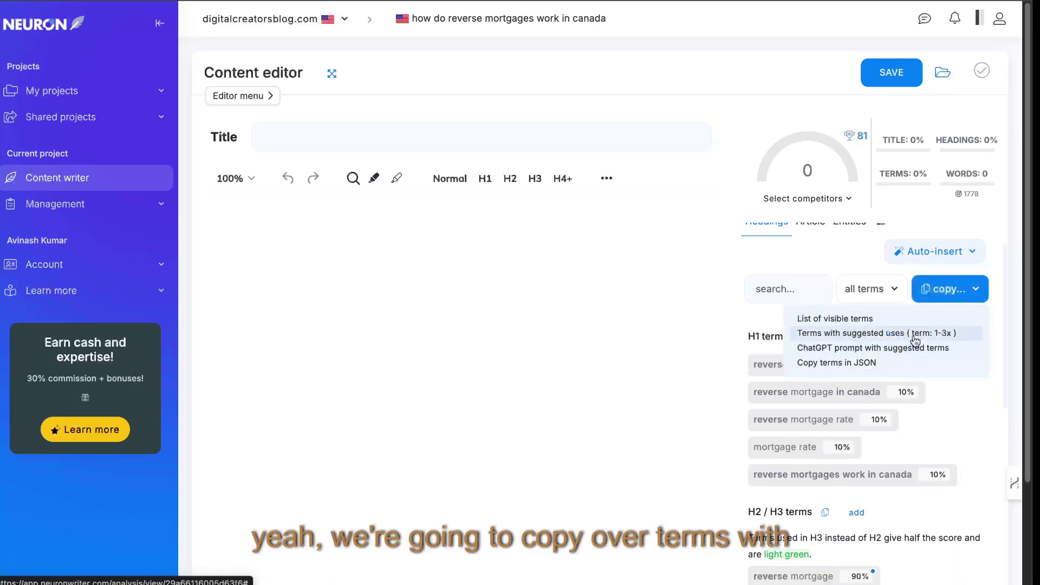
{"action": "left_click", "coordinate": [915, 340]}
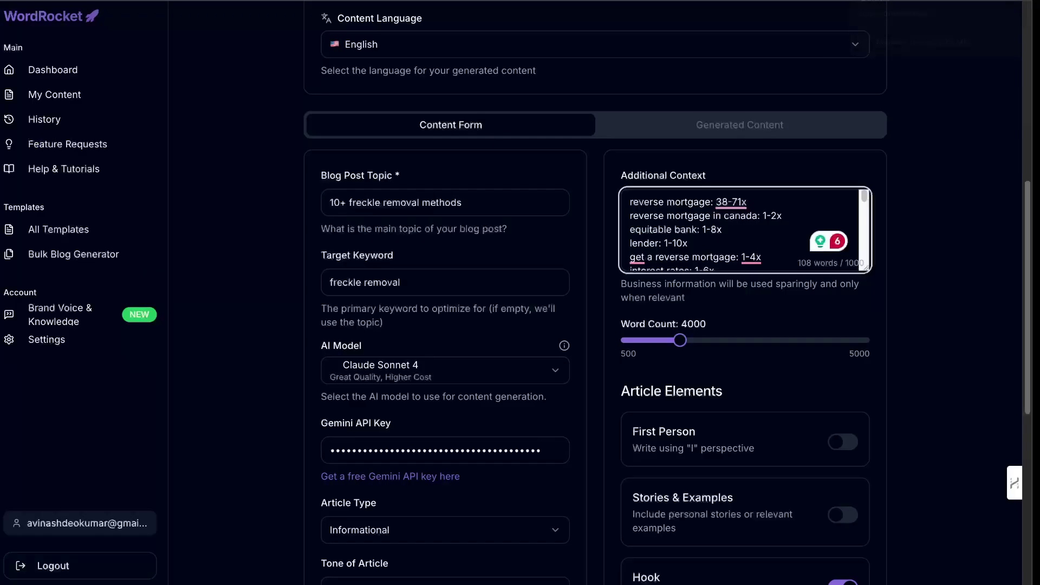
Append the long term list to Additional Context and select Gemini 2.5 Pro May 2025 Update
{"action": "scroll", "coordinate": [722, 247], "scroll_direction": "down", "scroll_amount": 5}
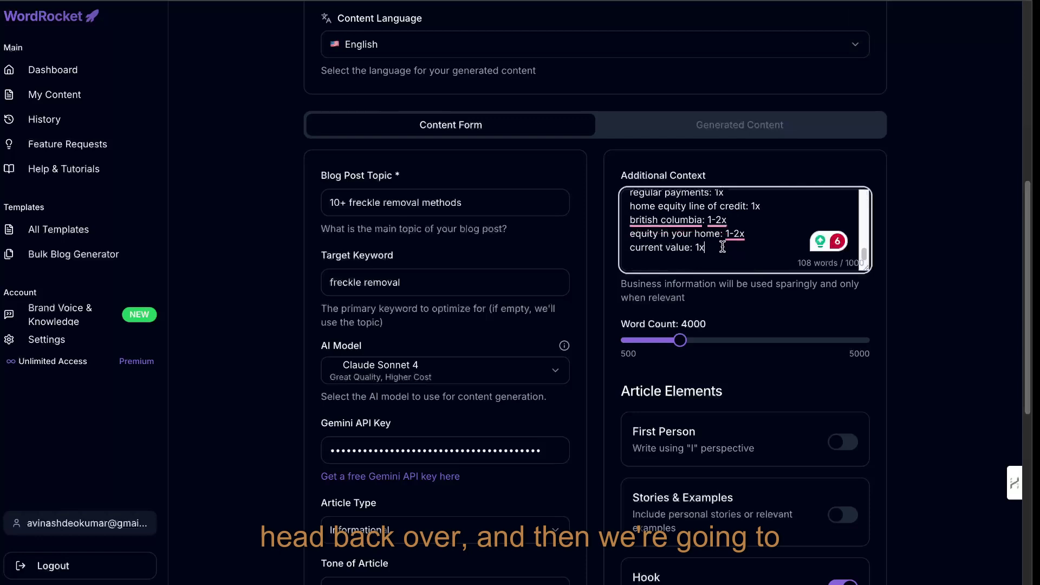
{"action": "key", "text": "Return"}
{"action": "key", "text": "ctrl+v"}
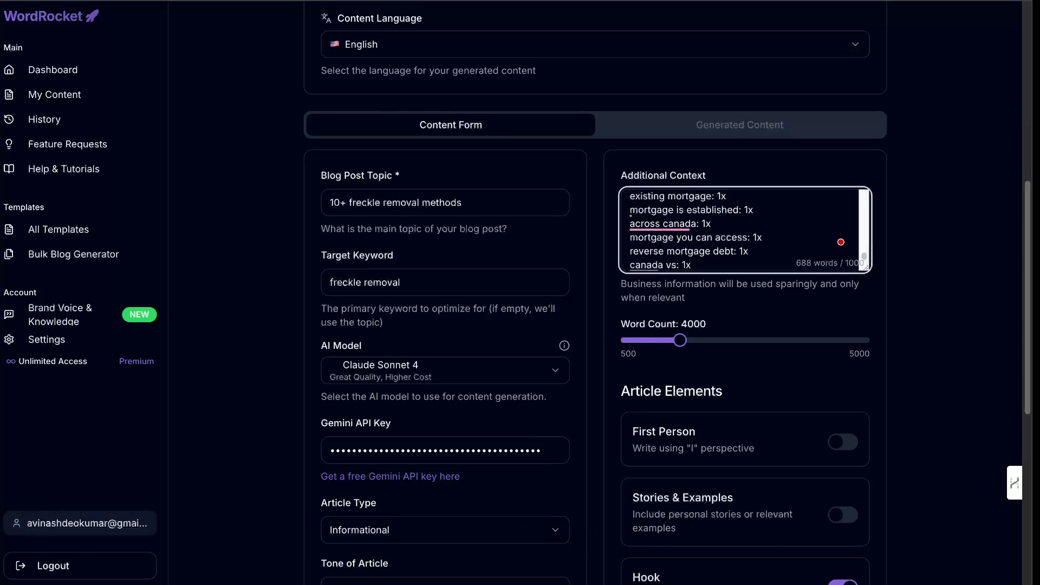
{"action": "scroll", "coordinate": [756, 245], "scroll_direction": "up", "scroll_amount": 2}
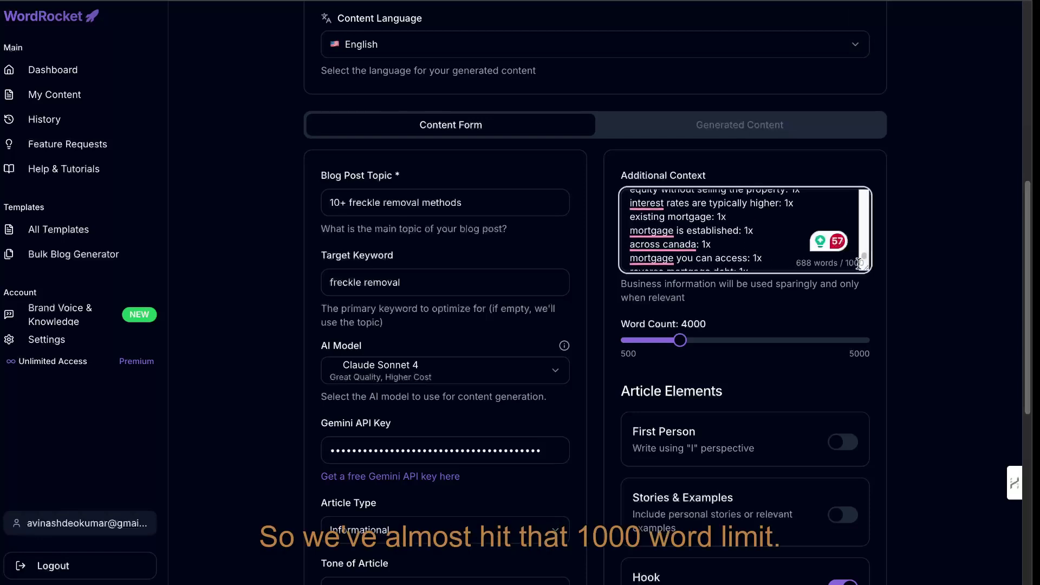
{"action": "scroll", "coordinate": [738, 234], "scroll_direction": "up", "scroll_amount": 10}
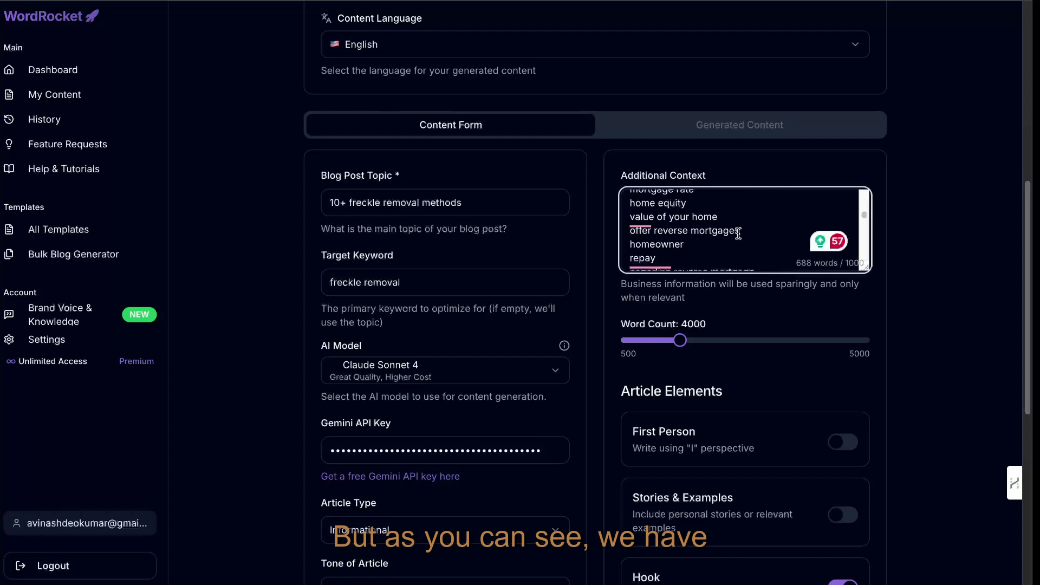
{"action": "scroll", "coordinate": [738, 234], "scroll_direction": "up", "scroll_amount": 6}
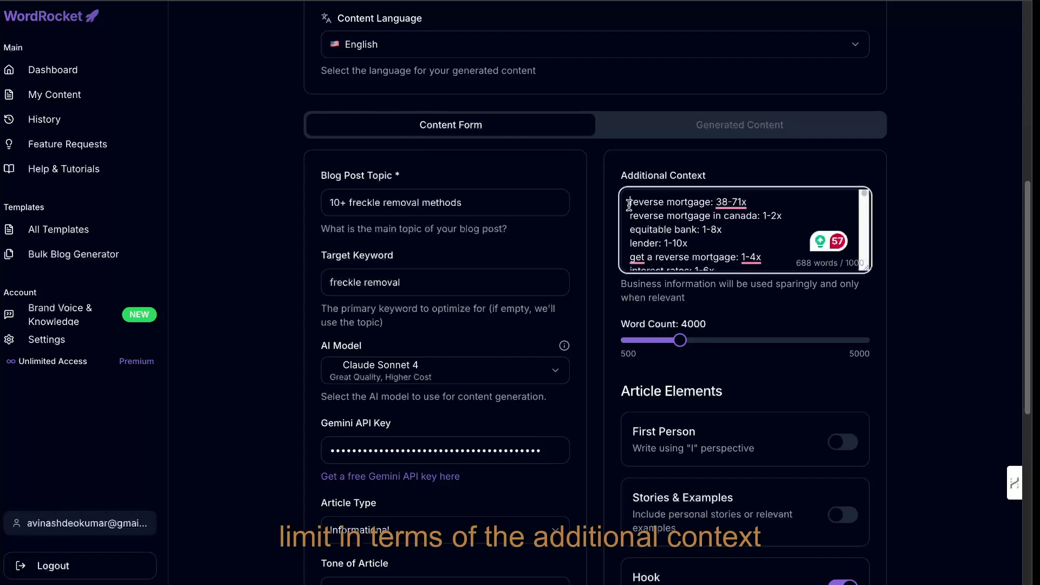
{"action": "left_click", "coordinate": [629, 205]}
{"action": "key", "text": "Return"}
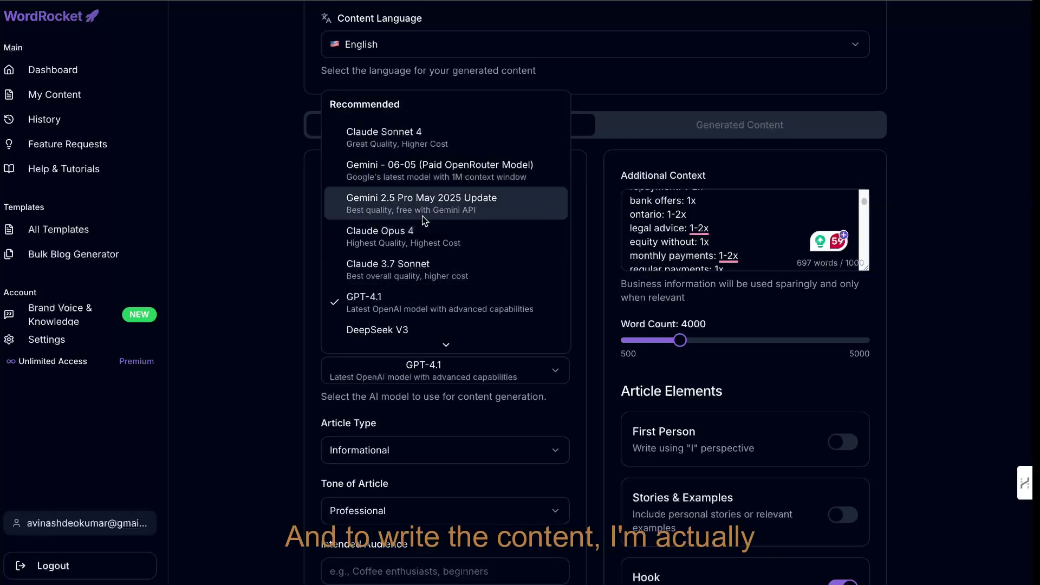
{"action": "left_click", "coordinate": [423, 213]}
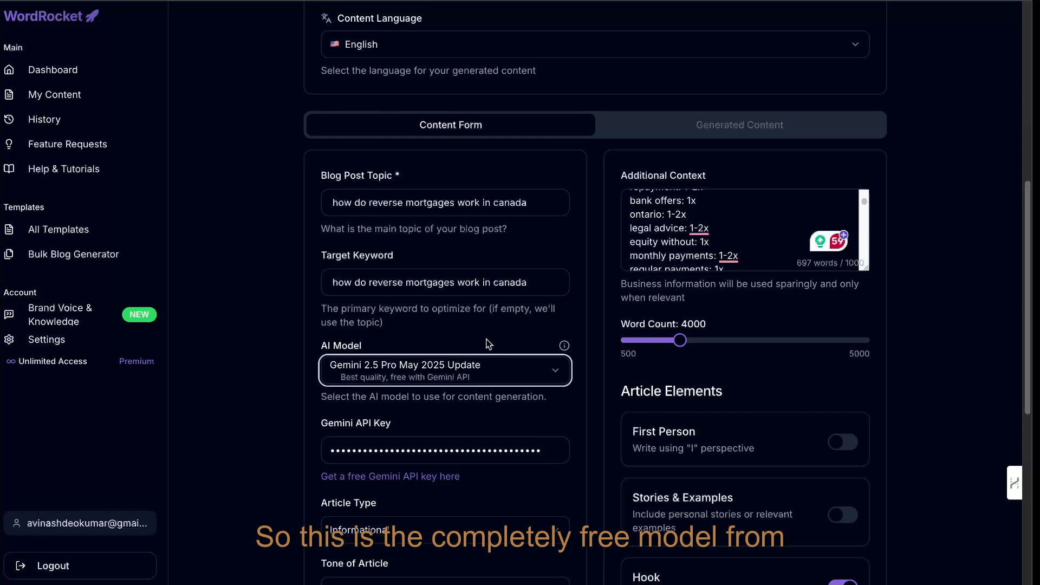
Set Word Count to 3200 and switch off Use Brand Voice & Knowledge
{"action": "scroll", "coordinate": [559, 432], "scroll_direction": "down", "scroll_amount": 1}
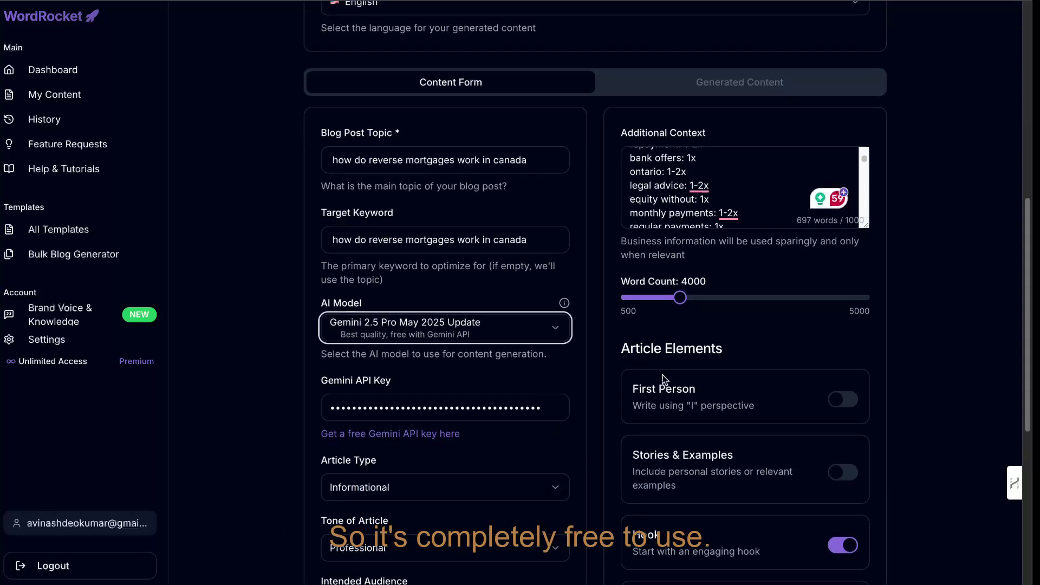
{"action": "left_click_drag", "start_coordinate": [681, 303], "coordinate": [751, 303]}
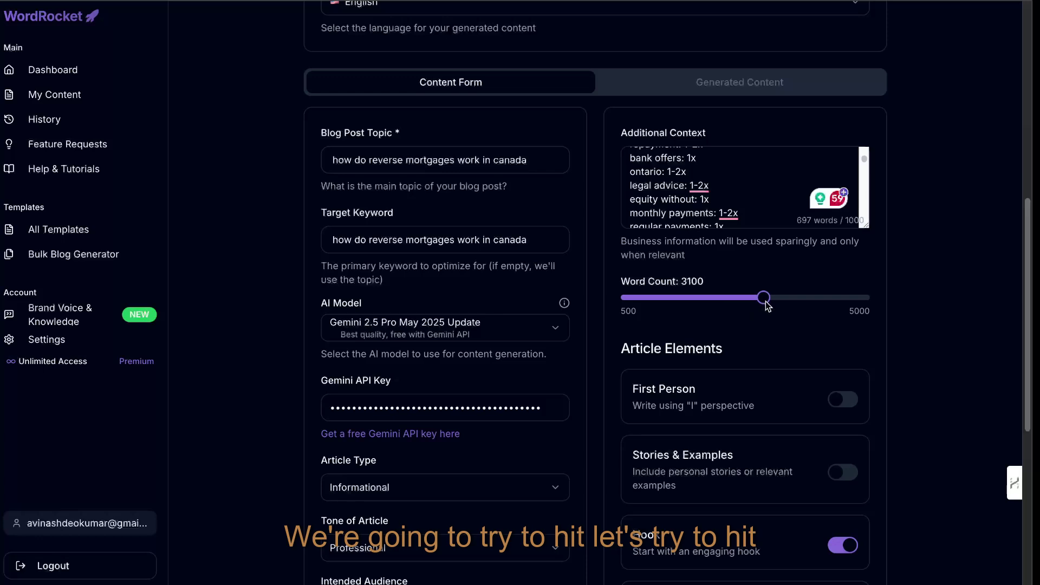
{"action": "scroll", "coordinate": [771, 301], "scroll_direction": "down", "scroll_amount": 5}
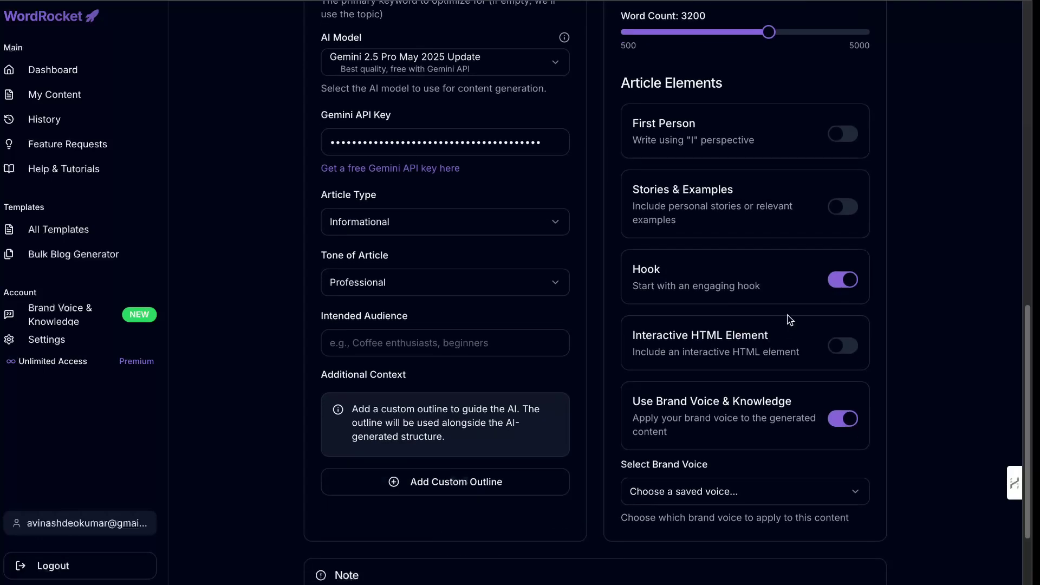
{"action": "scroll", "coordinate": [835, 271], "scroll_direction": "down", "scroll_amount": 1}
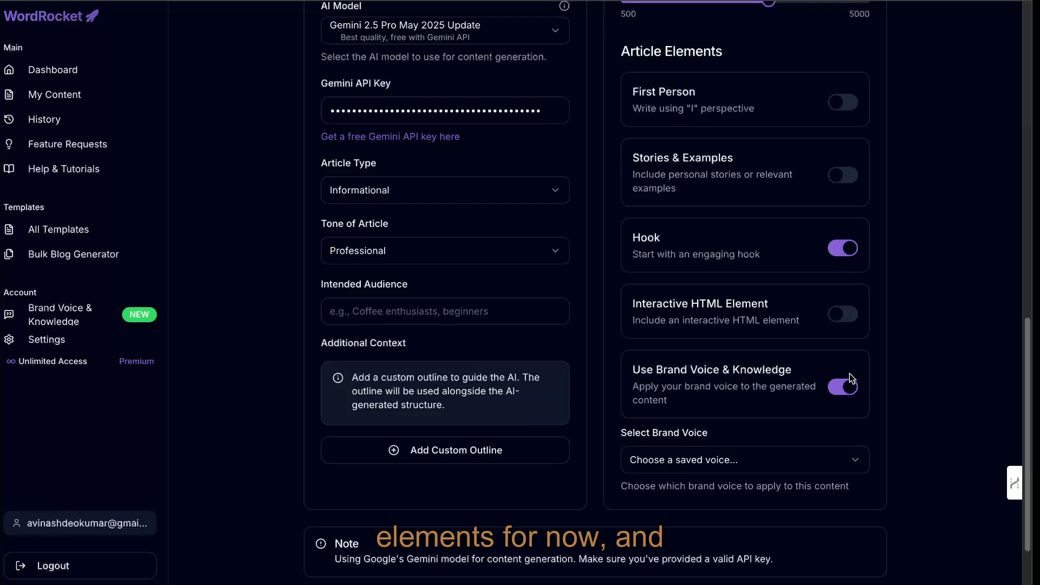
{"action": "left_click", "coordinate": [843, 388]}
Start generating the reverse mortgage article with Generate SEO Content
{"action": "scroll", "coordinate": [790, 409], "scroll_direction": "down", "scroll_amount": 1}
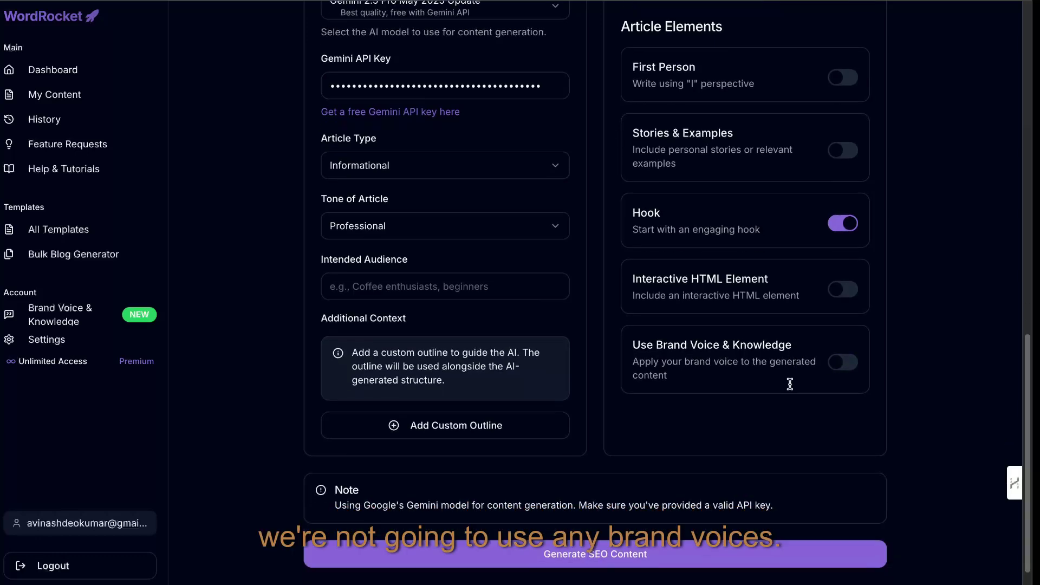
{"action": "scroll", "coordinate": [790, 384], "scroll_direction": "up", "scroll_amount": 10}
{"action": "scroll", "coordinate": [834, 488], "scroll_direction": "down", "scroll_amount": 8}
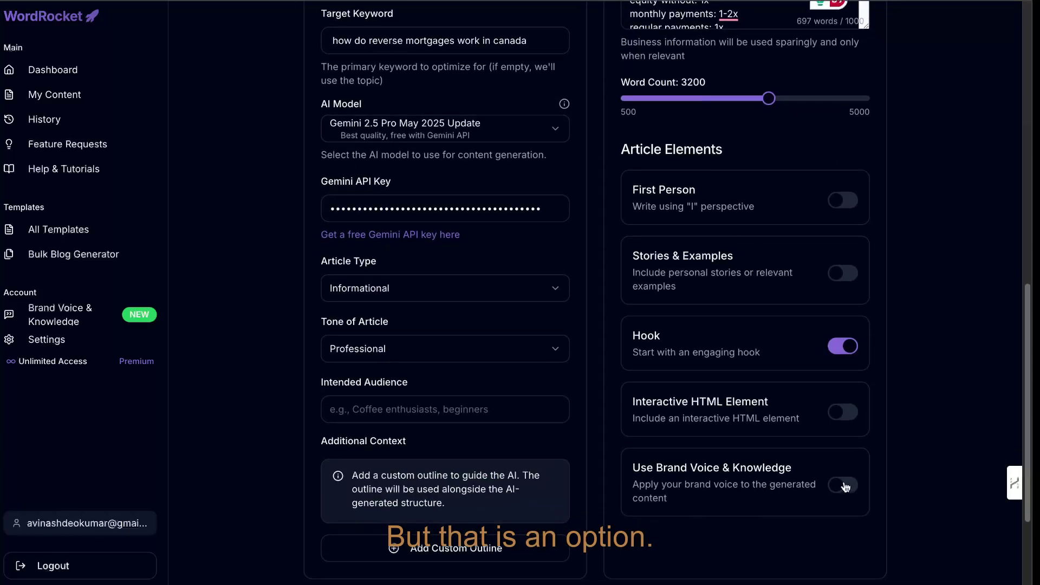
{"action": "scroll", "coordinate": [830, 440], "scroll_direction": "down", "scroll_amount": 1}
{"action": "scroll", "coordinate": [831, 441], "scroll_direction": "up", "scroll_amount": 10}
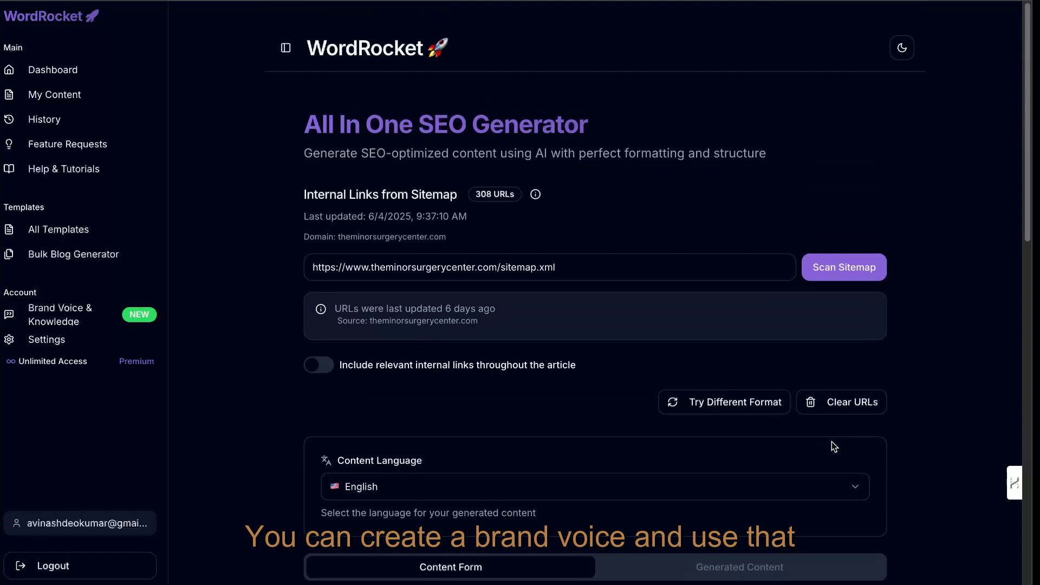
{"action": "scroll", "coordinate": [831, 441], "scroll_direction": "down", "scroll_amount": 10}
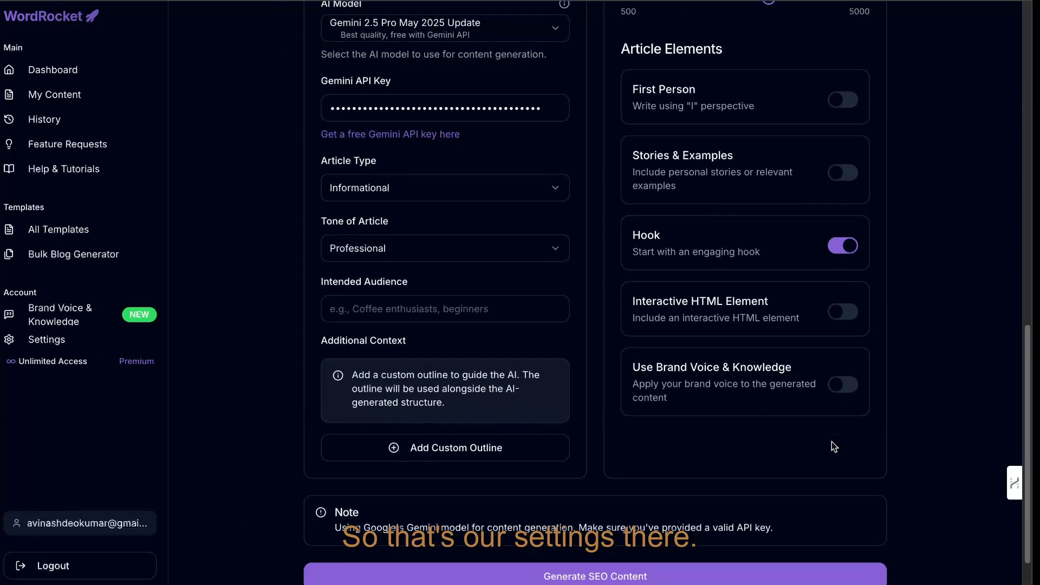
{"action": "scroll", "coordinate": [831, 446], "scroll_direction": "down", "scroll_amount": 1}
{"action": "left_click", "coordinate": [758, 516]}
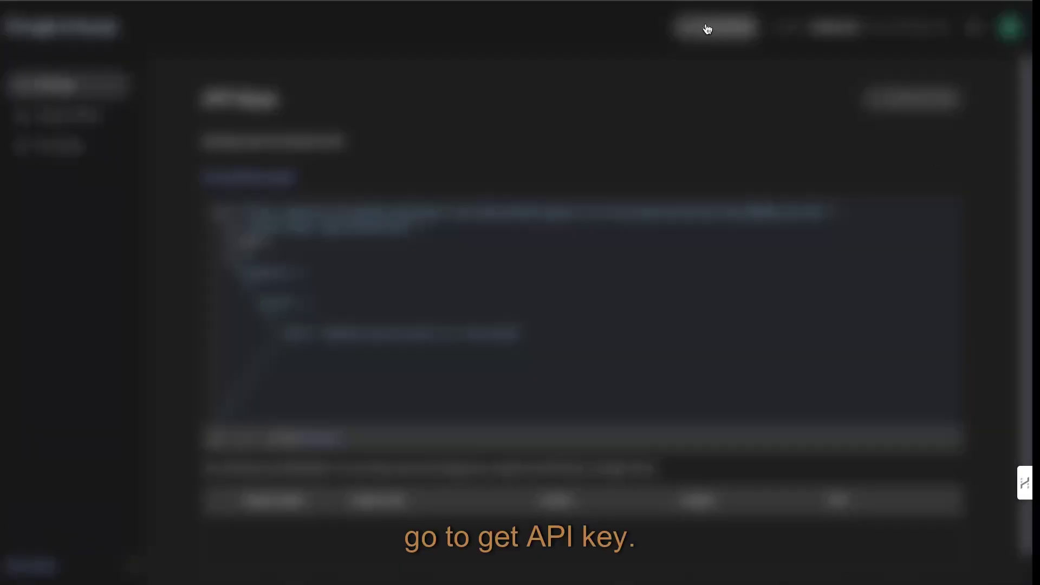
{"action": "scroll", "coordinate": [652, 489], "scroll_direction": "down", "scroll_amount": 1}
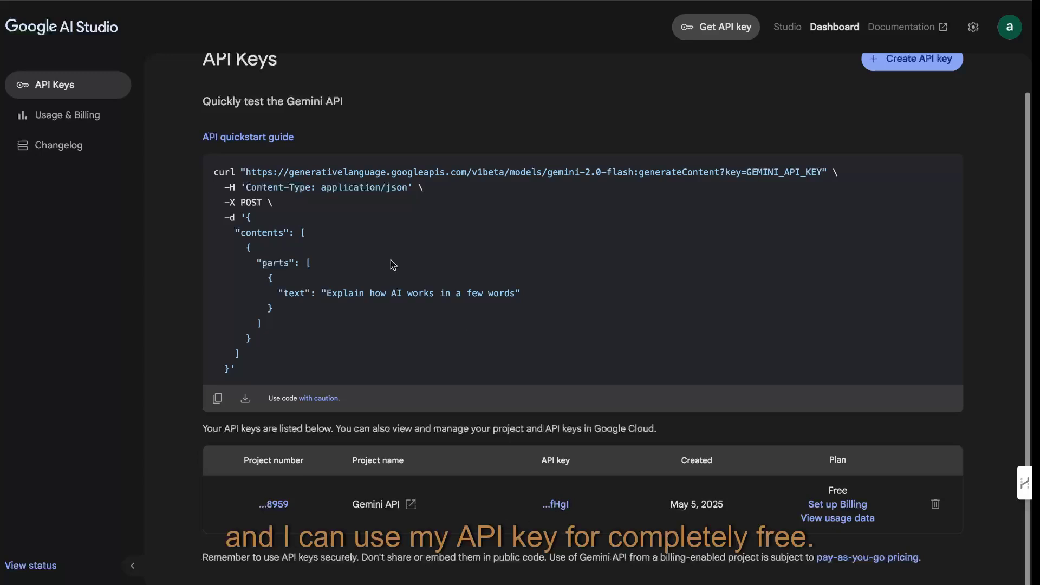
{"action": "left_click", "coordinate": [20, 36]}
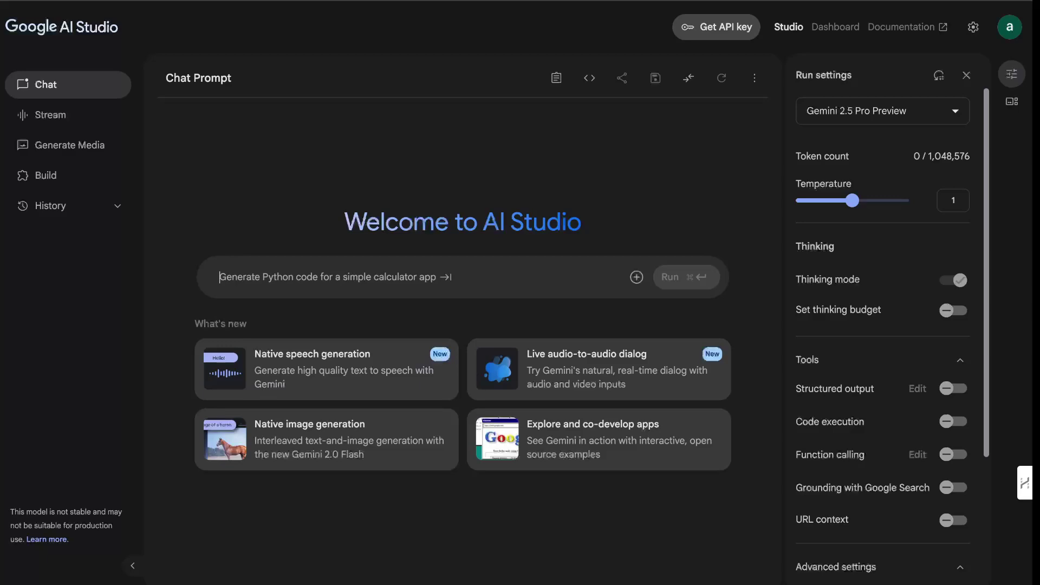
Return to WordRocket and display the generated reverse mortgage article
{"action": "left_click", "coordinate": [921, 1]}
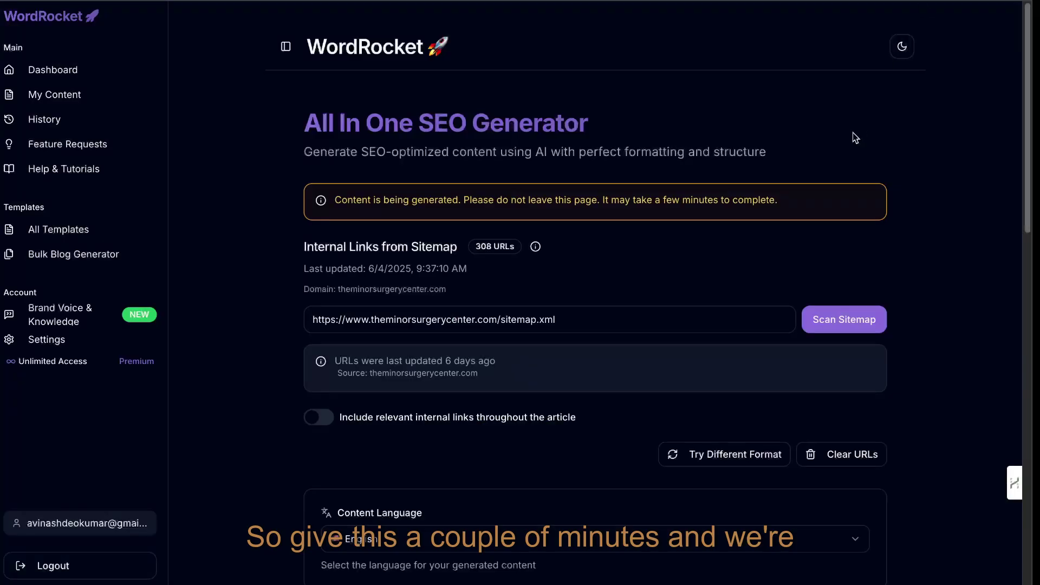
{"action": "scroll", "coordinate": [854, 137], "scroll_direction": "down", "scroll_amount": 9}
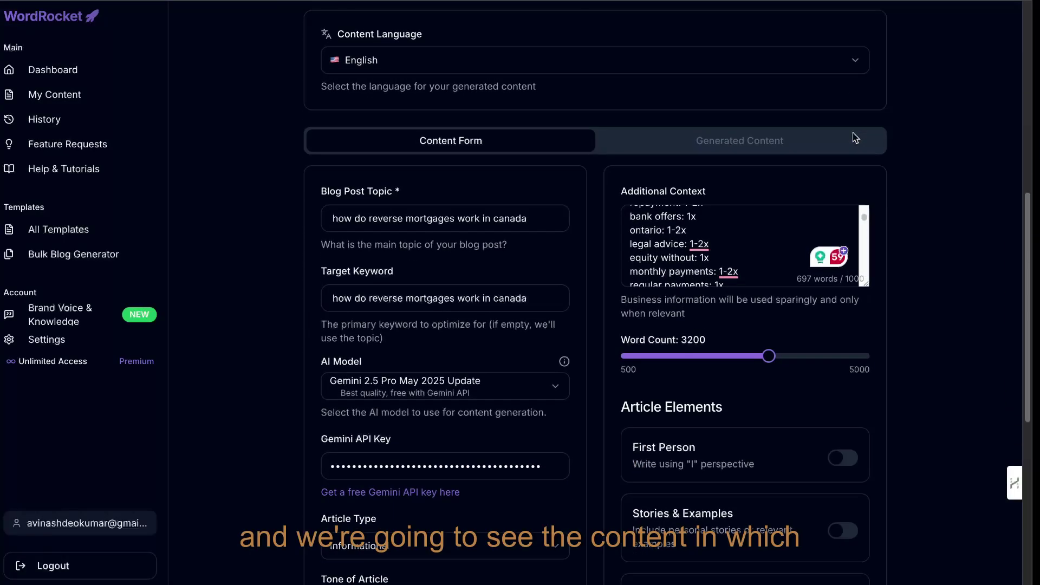
{"action": "left_click", "coordinate": [853, 132]}
Review the full article preview, including its meta title and description
{"action": "scroll", "coordinate": [796, 205], "scroll_direction": "down", "scroll_amount": 2}
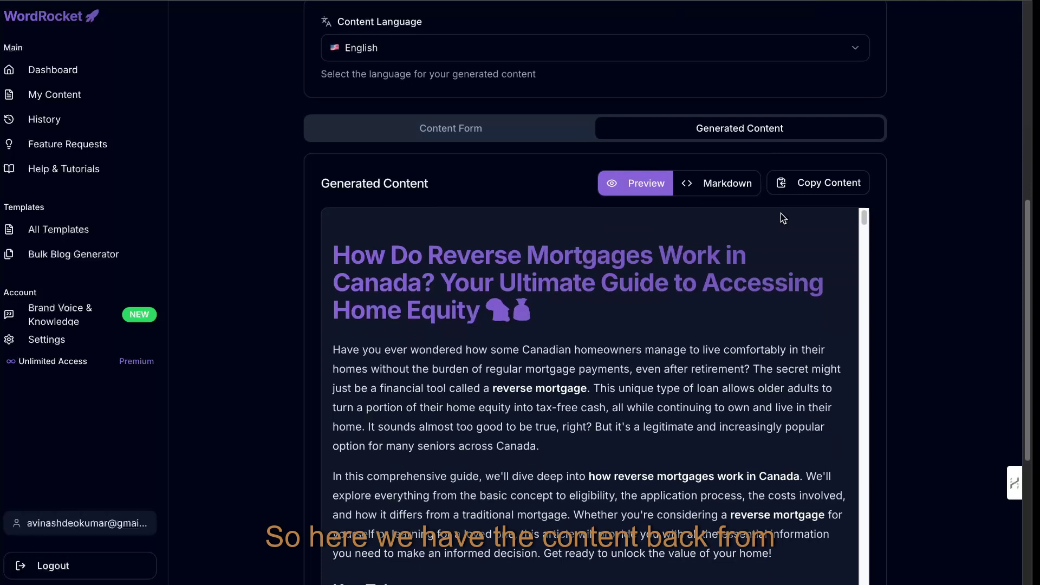
{"action": "scroll", "coordinate": [855, 301], "scroll_direction": "down", "scroll_amount": 2}
{"action": "scroll", "coordinate": [855, 302], "scroll_direction": "up", "scroll_amount": 2}
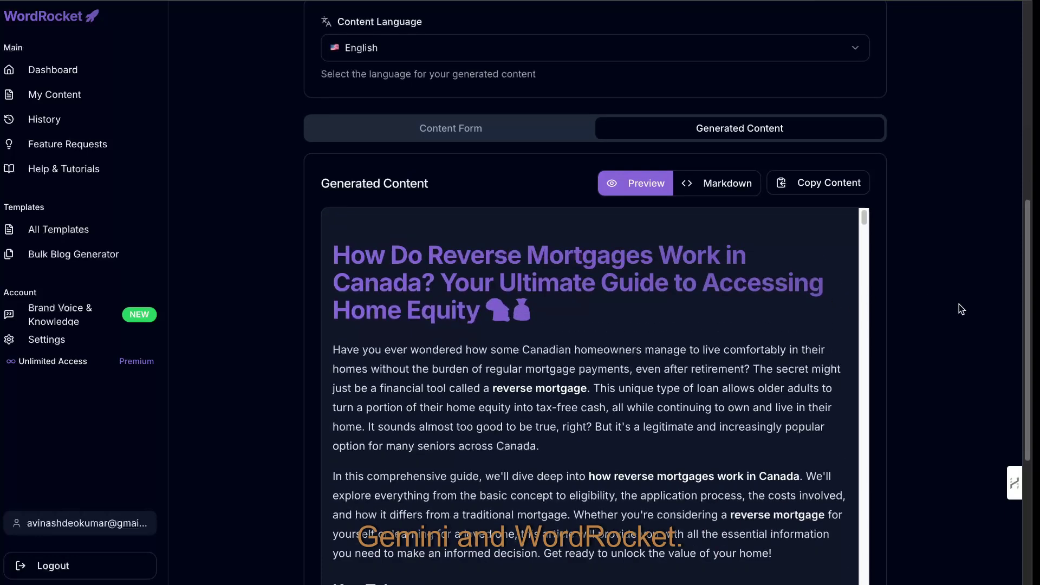
{"action": "scroll", "coordinate": [960, 307], "scroll_direction": "down", "scroll_amount": 1}
{"action": "scroll", "coordinate": [959, 304], "scroll_direction": "down", "scroll_amount": 1}
{"action": "scroll", "coordinate": [754, 344], "scroll_direction": "down", "scroll_amount": 1}
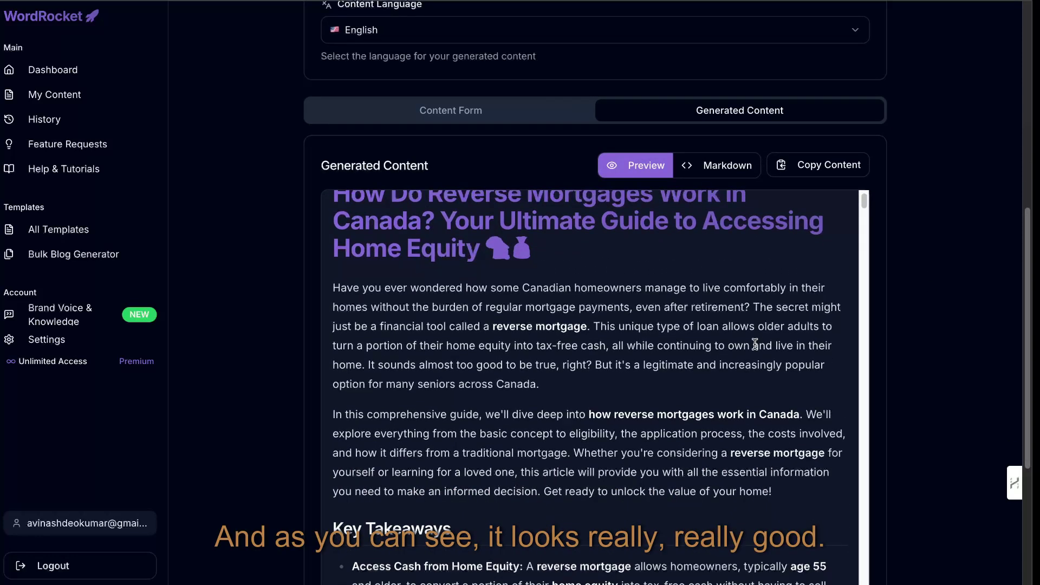
{"action": "scroll", "coordinate": [755, 345], "scroll_direction": "up", "scroll_amount": 1}
{"action": "scroll", "coordinate": [754, 344], "scroll_direction": "down", "scroll_amount": 1}
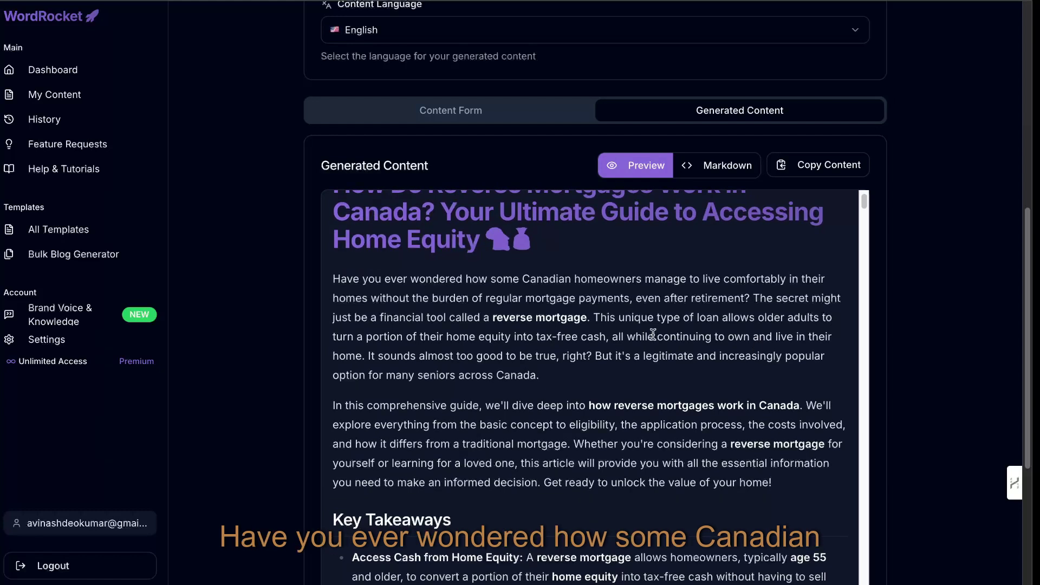
{"action": "scroll", "coordinate": [653, 334], "scroll_direction": "down", "scroll_amount": 1}
{"action": "scroll", "coordinate": [653, 334], "scroll_direction": "down", "scroll_amount": 1}
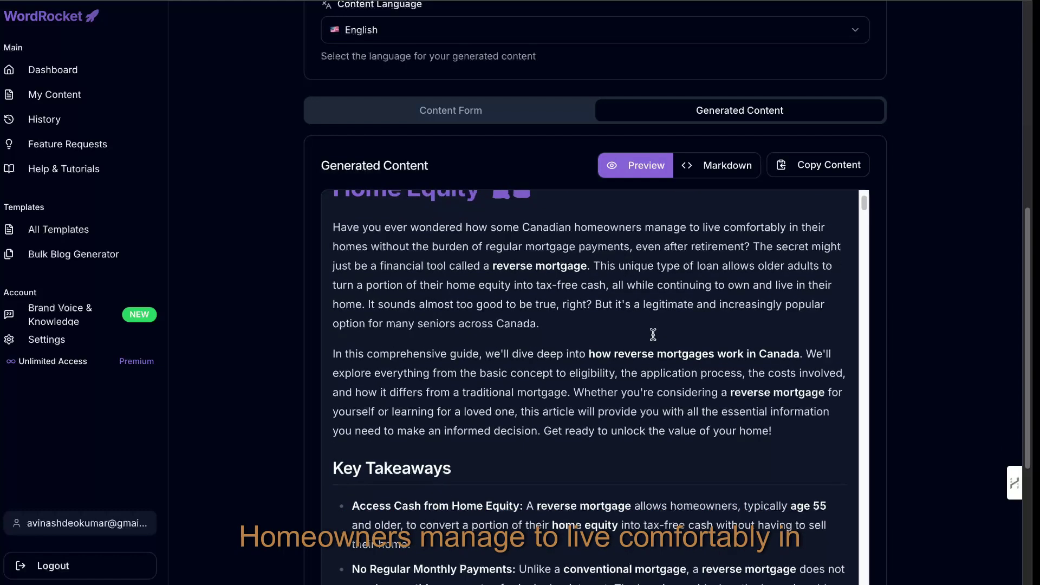
{"action": "scroll", "coordinate": [652, 333], "scroll_direction": "down", "scroll_amount": 1}
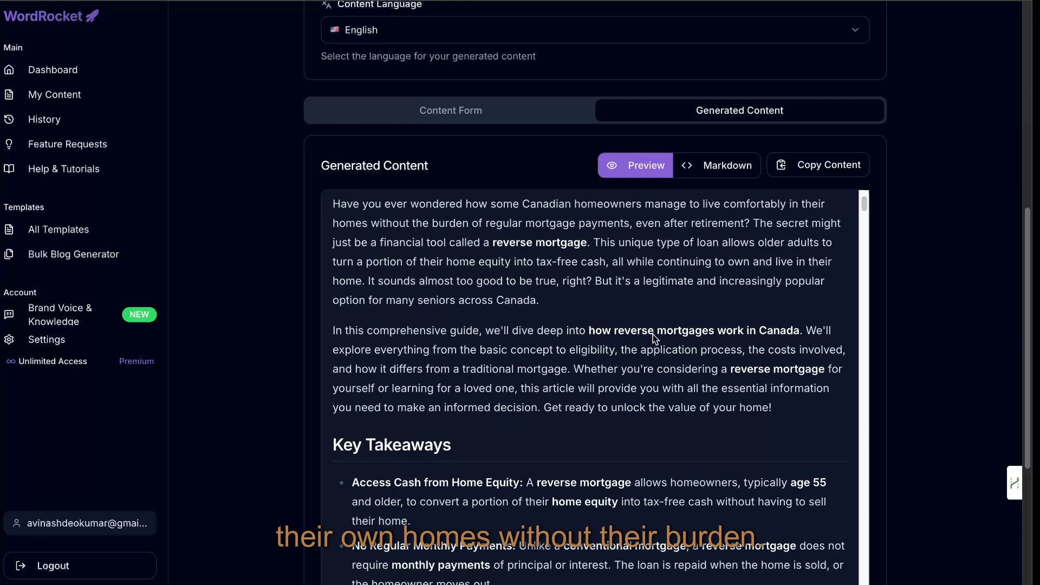
{"action": "scroll", "coordinate": [652, 334], "scroll_direction": "down", "scroll_amount": 1}
{"action": "scroll", "coordinate": [652, 334], "scroll_direction": "down", "scroll_amount": 10}
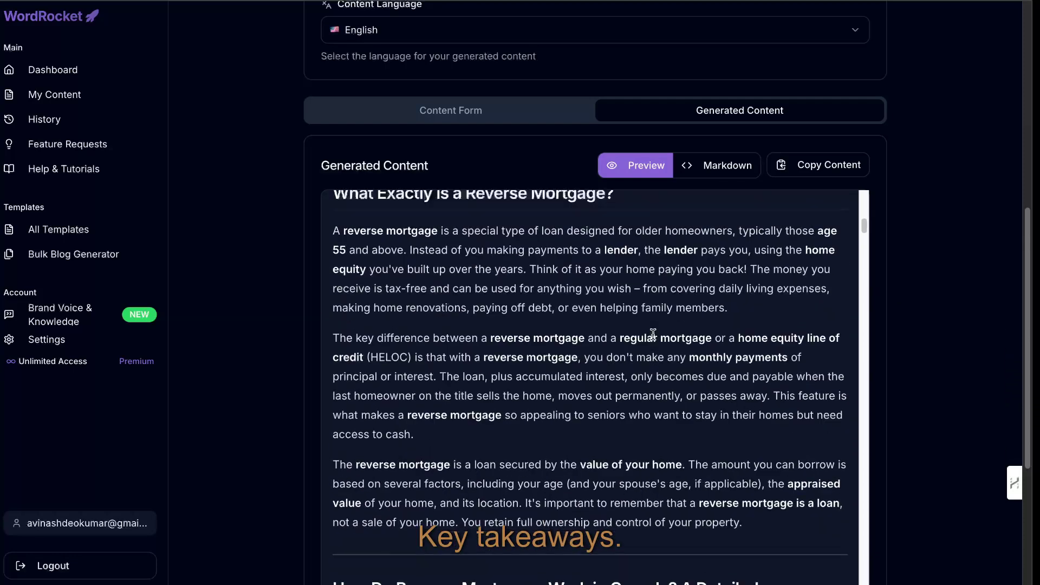
{"action": "scroll", "coordinate": [652, 334], "scroll_direction": "down", "scroll_amount": 20}
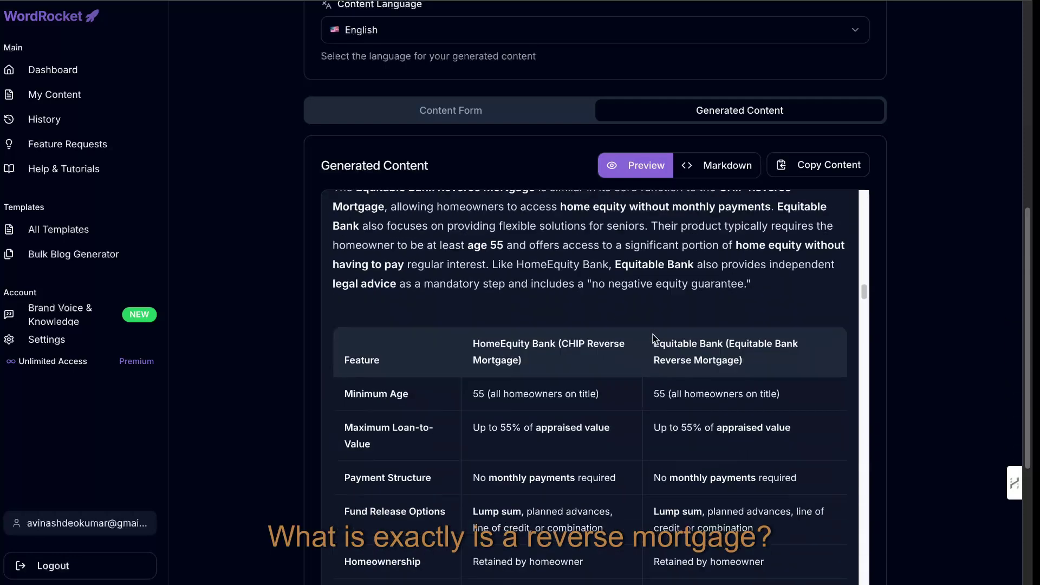
{"action": "scroll", "coordinate": [726, 334], "scroll_direction": "down", "scroll_amount": 7}
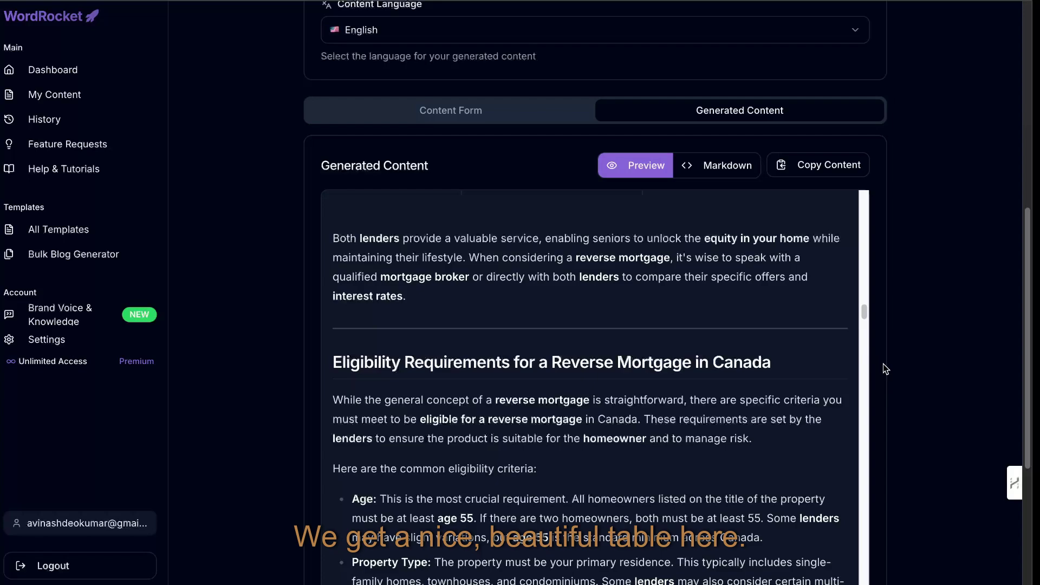
{"action": "scroll", "coordinate": [876, 313], "scroll_direction": "down", "scroll_amount": 2}
{"action": "left_click_drag", "start_coordinate": [864, 210], "coordinate": [863, 308]}
{"action": "scroll", "coordinate": [735, 347], "scroll_direction": "down", "scroll_amount": 20}
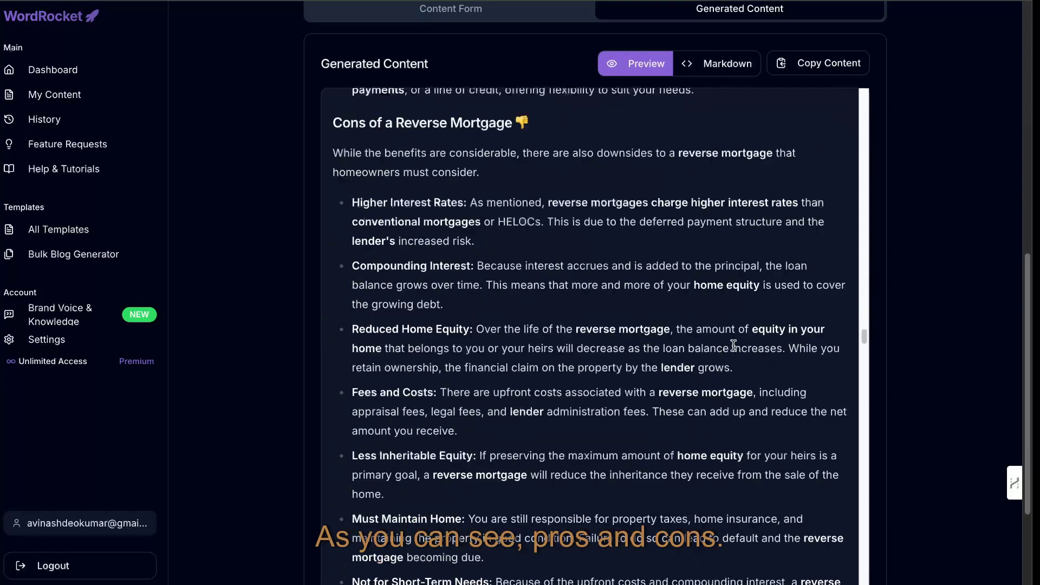
{"action": "scroll", "coordinate": [734, 345], "scroll_direction": "down", "scroll_amount": 15}
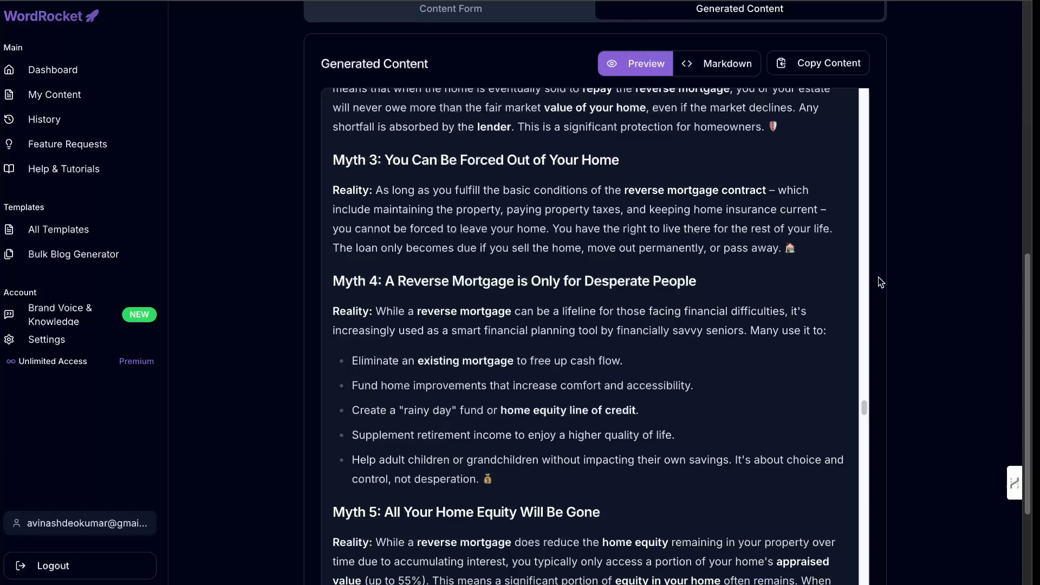
{"action": "left_click_drag", "start_coordinate": [864, 407], "coordinate": [864, 436]}
{"action": "scroll", "coordinate": [773, 345], "scroll_direction": "down", "scroll_amount": 10}
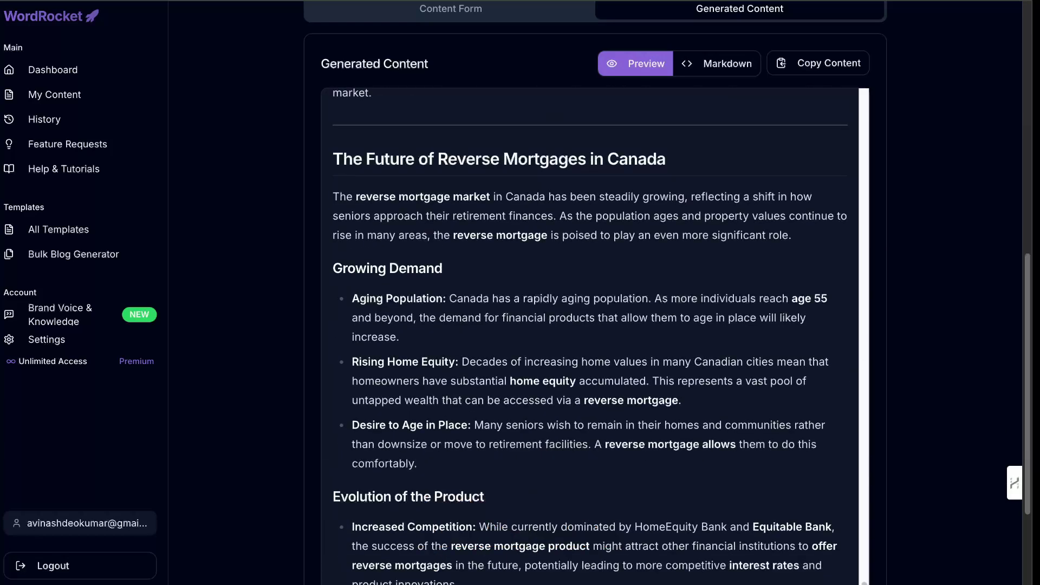
{"action": "scroll", "coordinate": [773, 345], "scroll_direction": "down", "scroll_amount": 15}
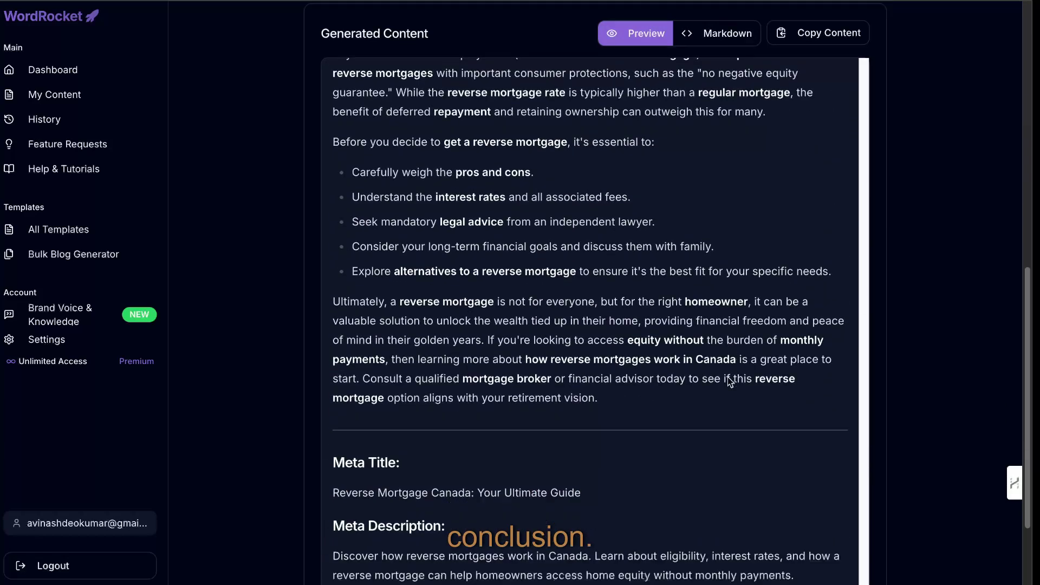
{"action": "scroll", "coordinate": [816, 343], "scroll_direction": "up", "scroll_amount": 20}
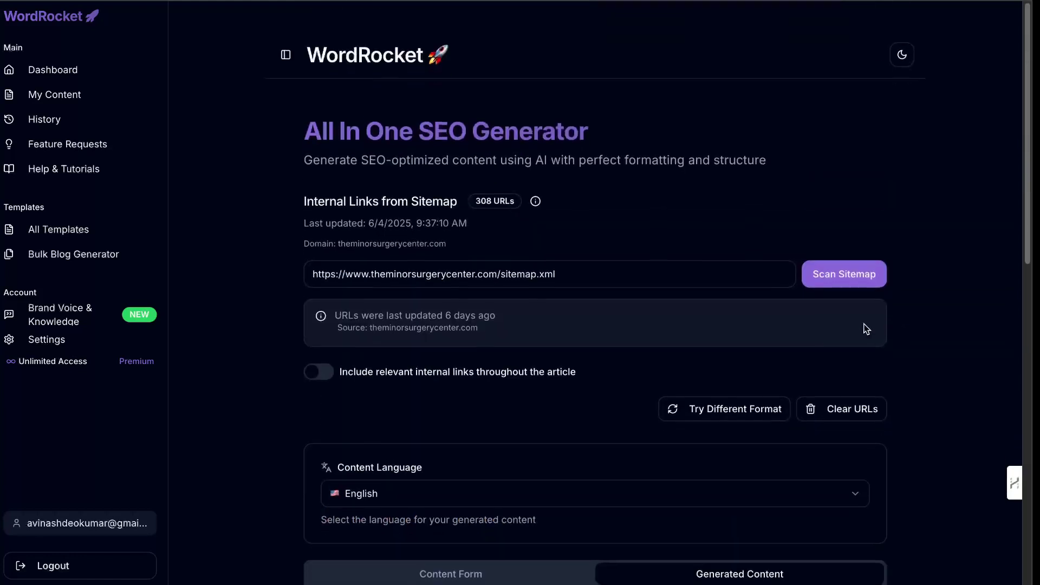
{"action": "scroll", "coordinate": [845, 333], "scroll_direction": "down", "scroll_amount": 5}
Copy the article as Markdown and switch to NeuronWriter's empty content editor
{"action": "left_click", "coordinate": [715, 343]}
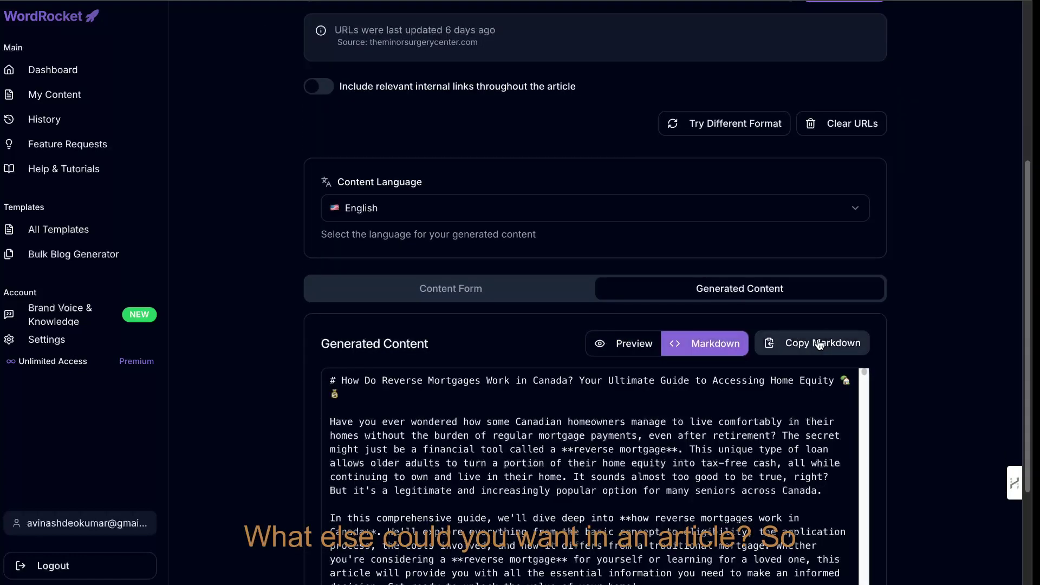
{"action": "left_click", "coordinate": [812, 343]}
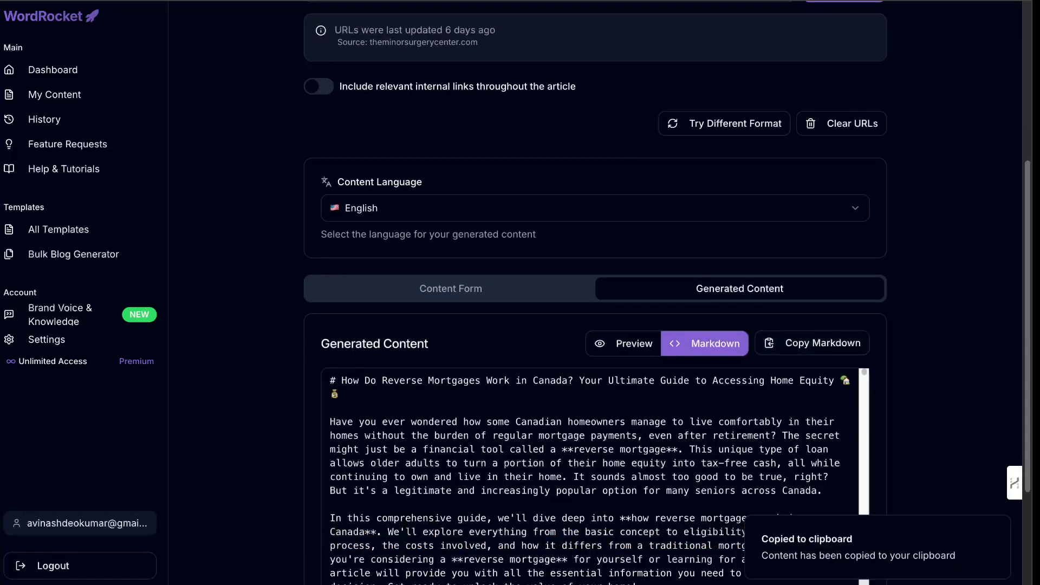
{"action": "key", "text": "ctrl+Tab"}
{"action": "key", "text": "ctrl+Tab"}
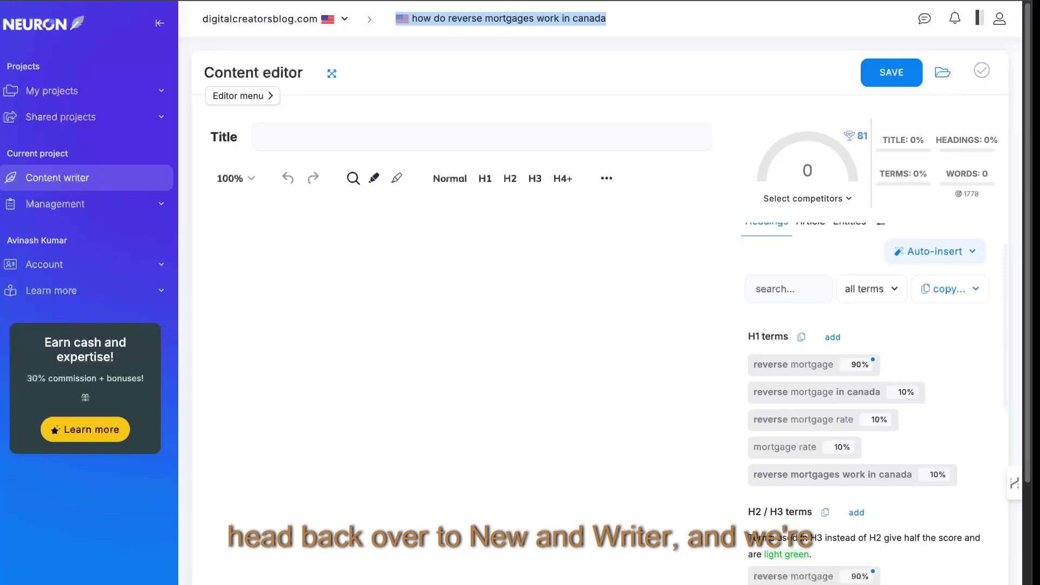
Paste the copied reverse mortgage article into the empty editor body
{"action": "left_click", "coordinate": [425, 264]}
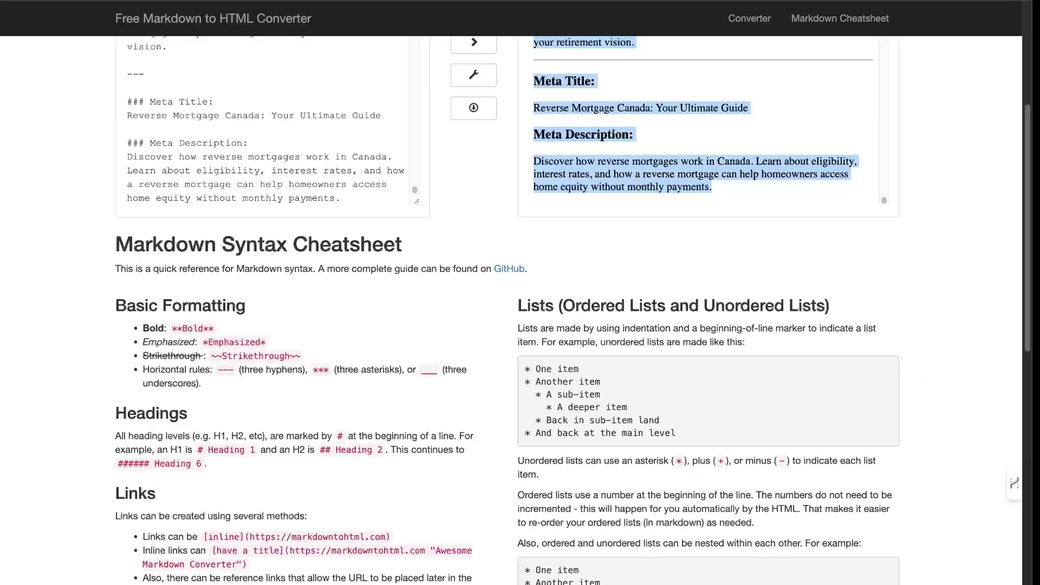
{"action": "scroll", "coordinate": [865, 317], "scroll_direction": "up", "scroll_amount": 5}
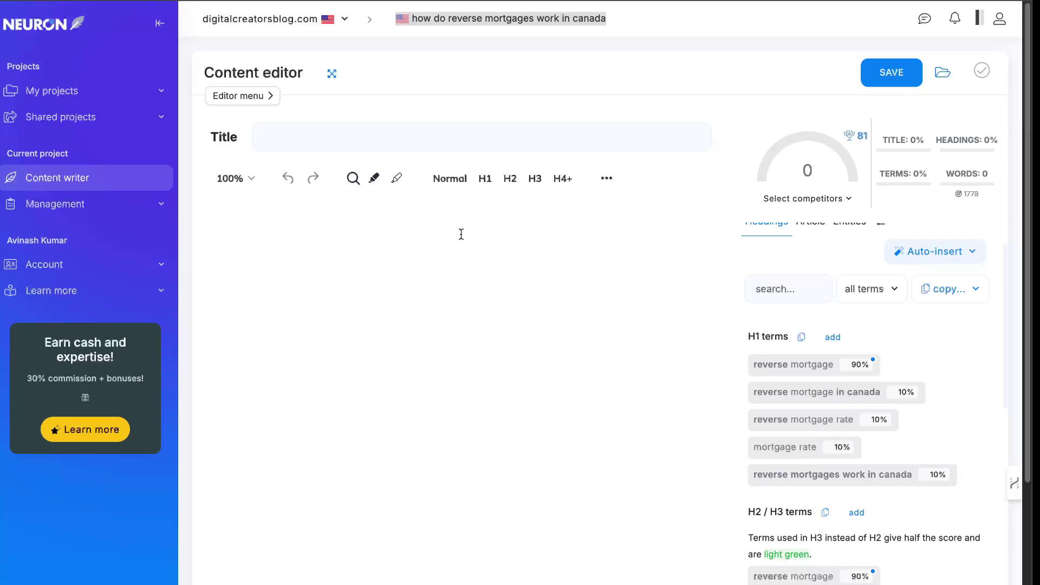
{"action": "key", "text": "ctrl+v"}
{"action": "scroll", "coordinate": [391, 28], "scroll_direction": "up", "scroll_amount": 10}
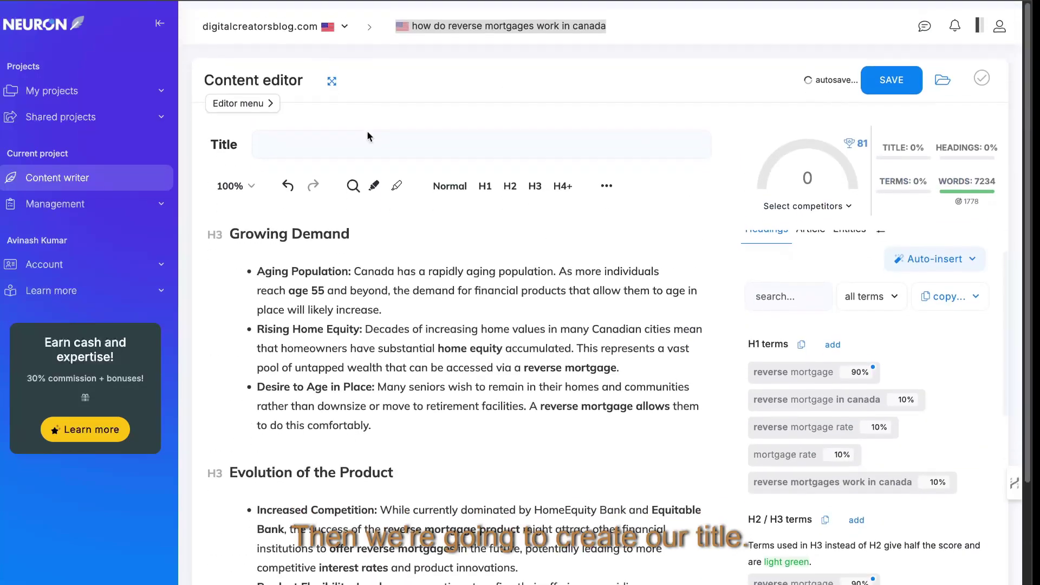
Generate the title 'Reverse Mortgage in Canada: A Guide' and a meta description, then save
{"action": "left_click", "coordinate": [367, 139]}
{"action": "left_click", "coordinate": [99, 131]}
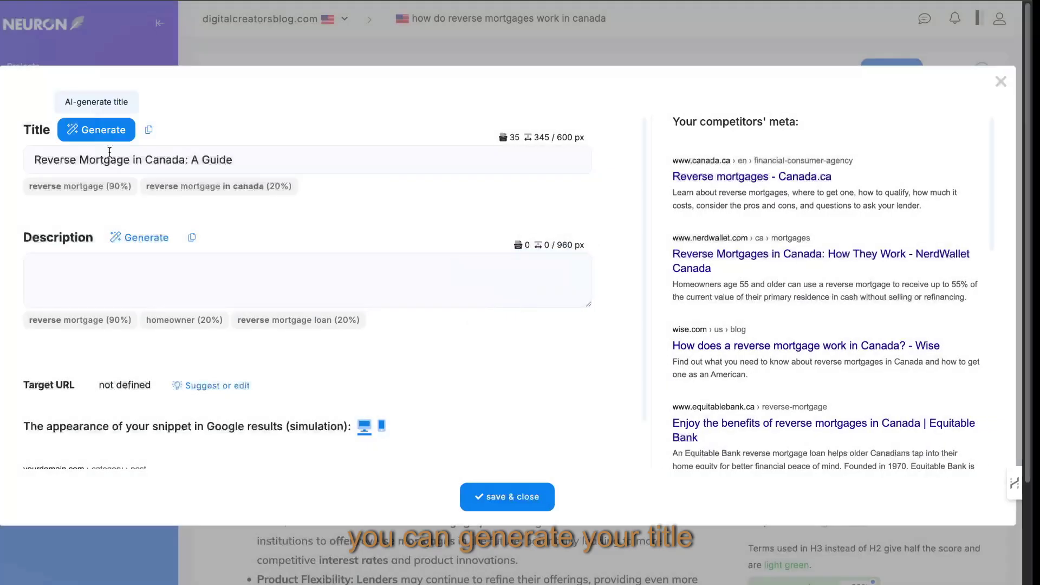
{"action": "left_click", "coordinate": [142, 237]}
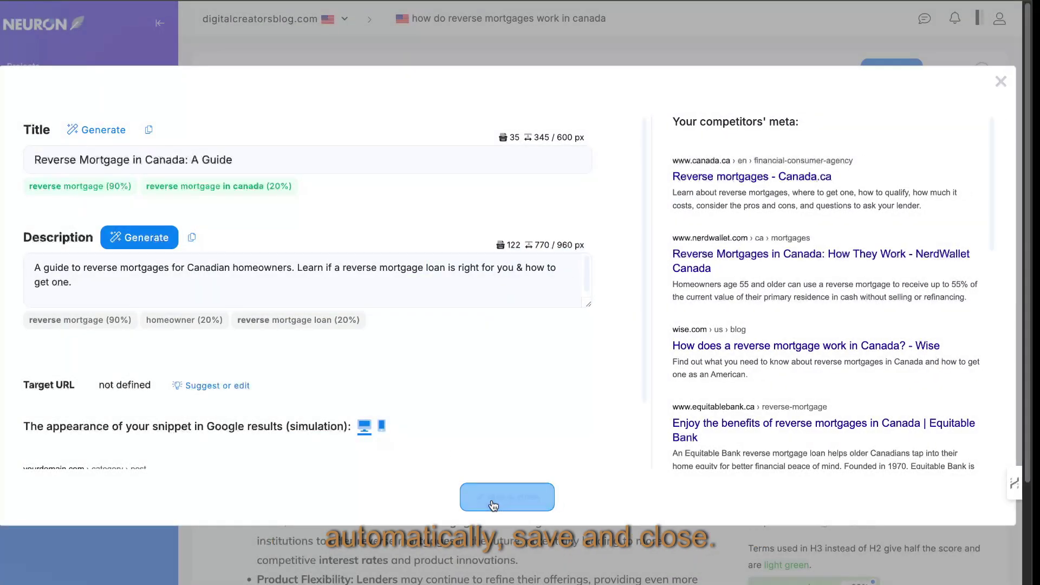
{"action": "left_click", "coordinate": [492, 497]}
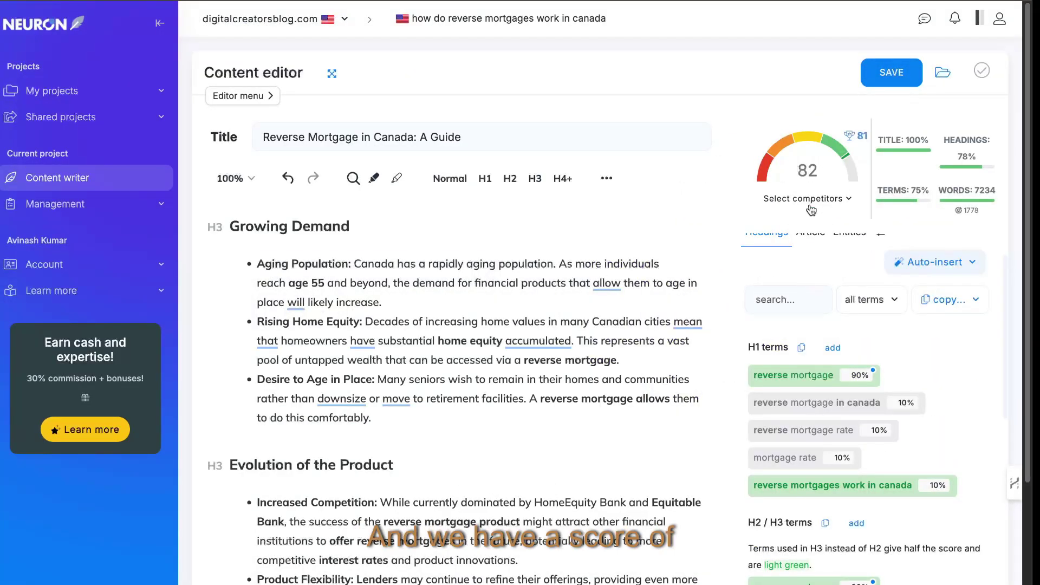
Check the article stats against competitors: 7234 words, score 82, title 100%, headings 78%, terms 75%
{"action": "scroll", "coordinate": [629, 298], "scroll_direction": "down", "scroll_amount": 15}
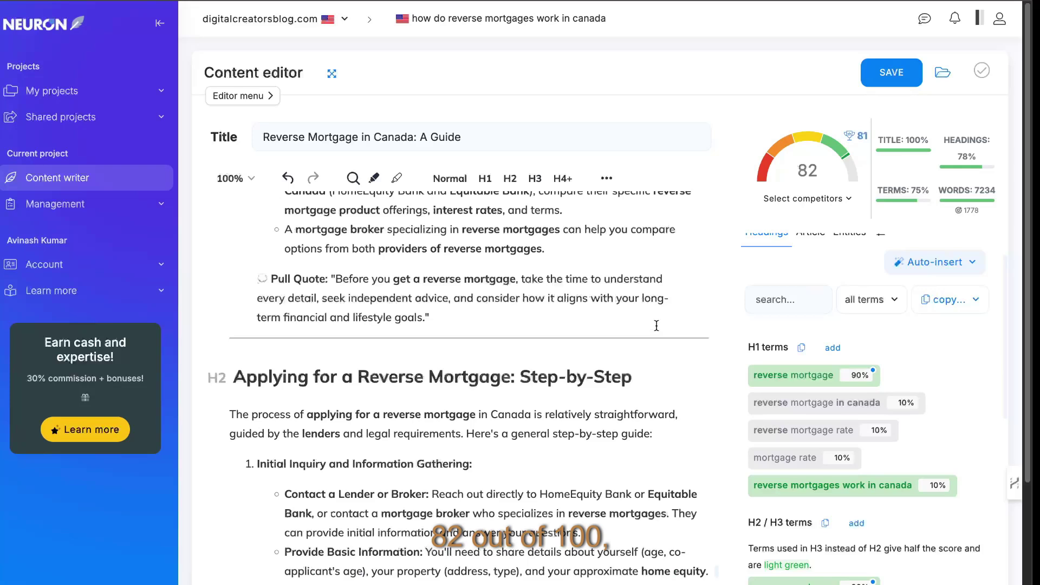
{"action": "scroll", "coordinate": [658, 335], "scroll_direction": "up", "scroll_amount": 15}
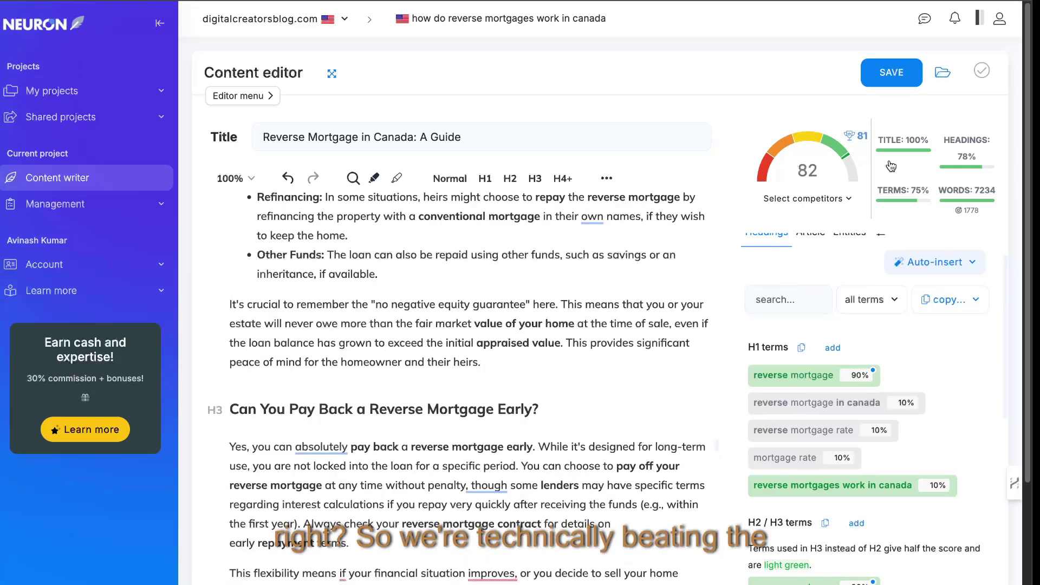
{"action": "mouse_move", "coordinate": [863, 139]}
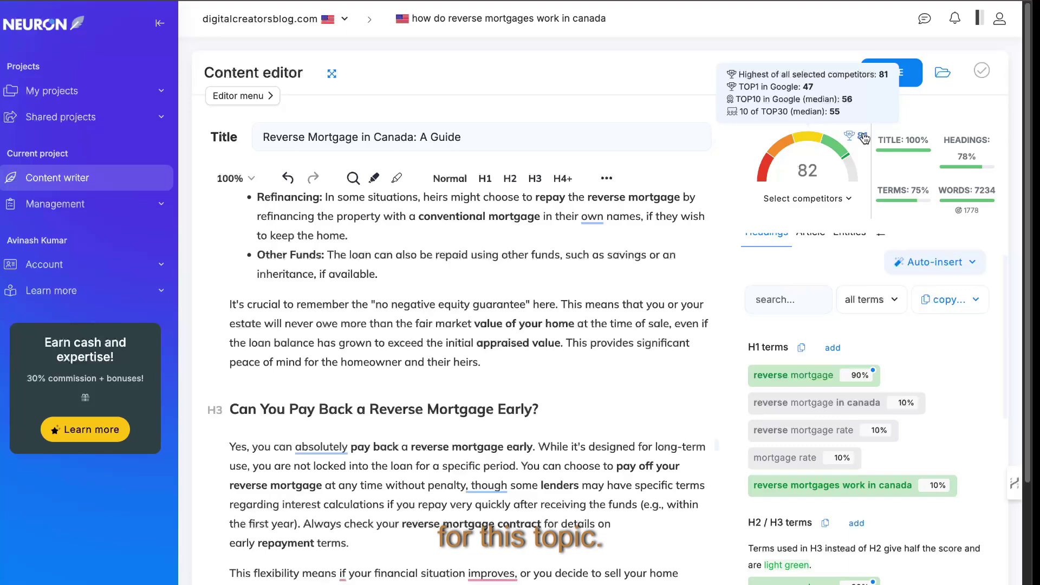
{"action": "scroll", "coordinate": [544, 435], "scroll_direction": "up", "scroll_amount": 20}
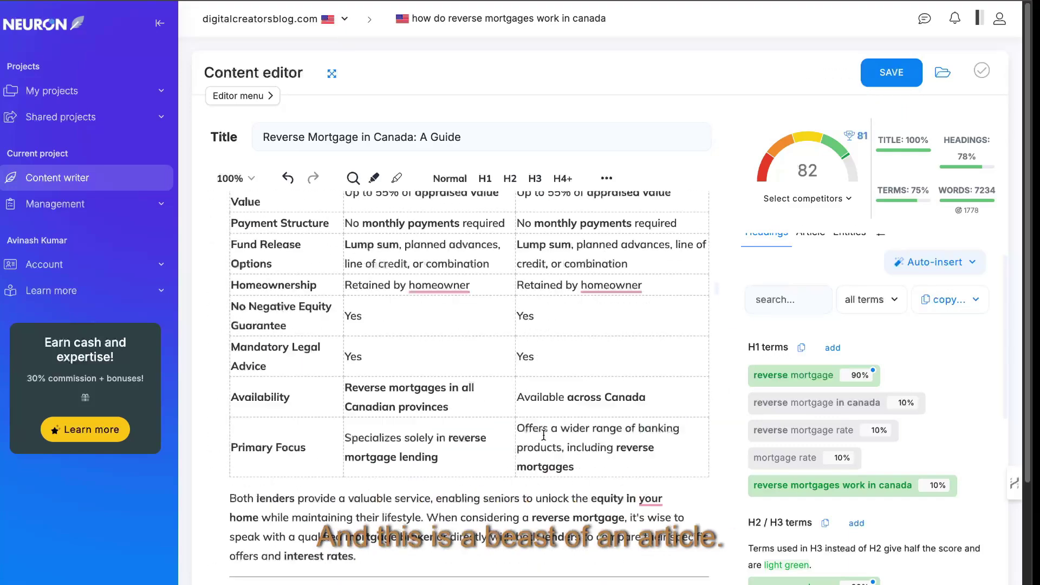
{"action": "scroll", "coordinate": [543, 435], "scroll_direction": "up", "scroll_amount": 10}
{"action": "scroll", "coordinate": [627, 325], "scroll_direction": "up", "scroll_amount": 5}
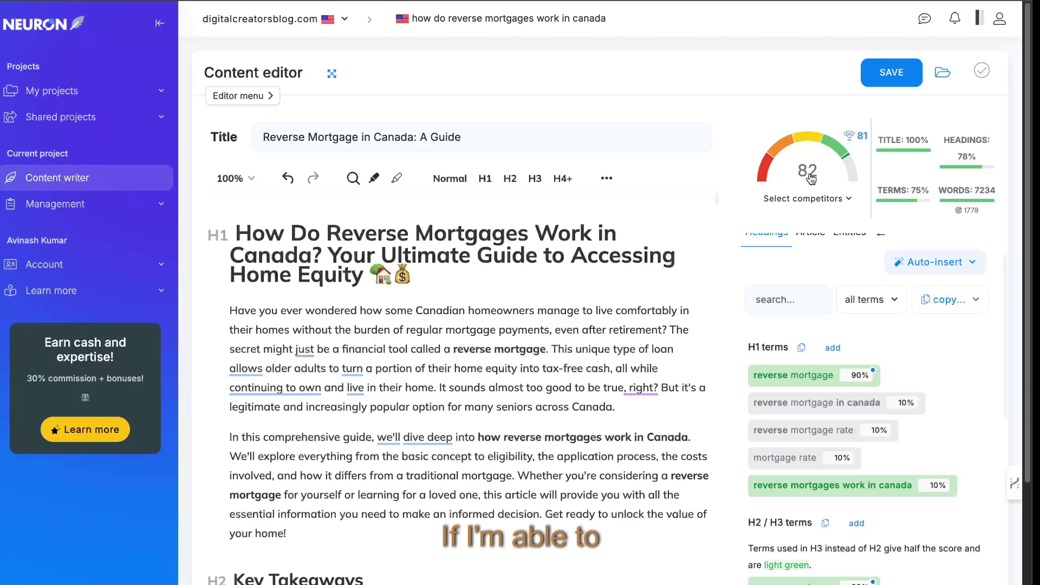
{"action": "mouse_move", "coordinate": [951, 191]}
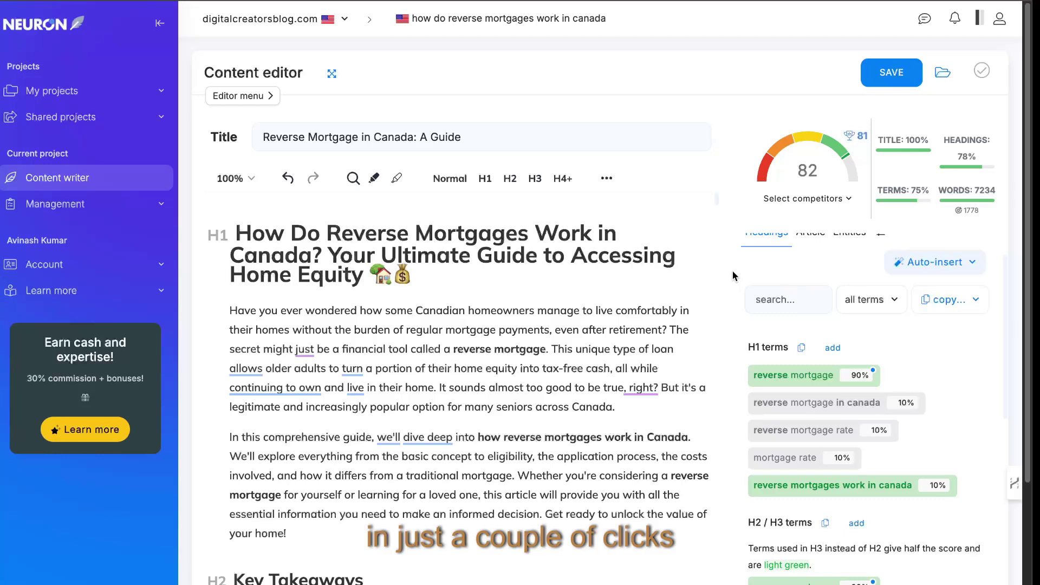
{"action": "scroll", "coordinate": [620, 267], "scroll_direction": "down", "scroll_amount": 7}
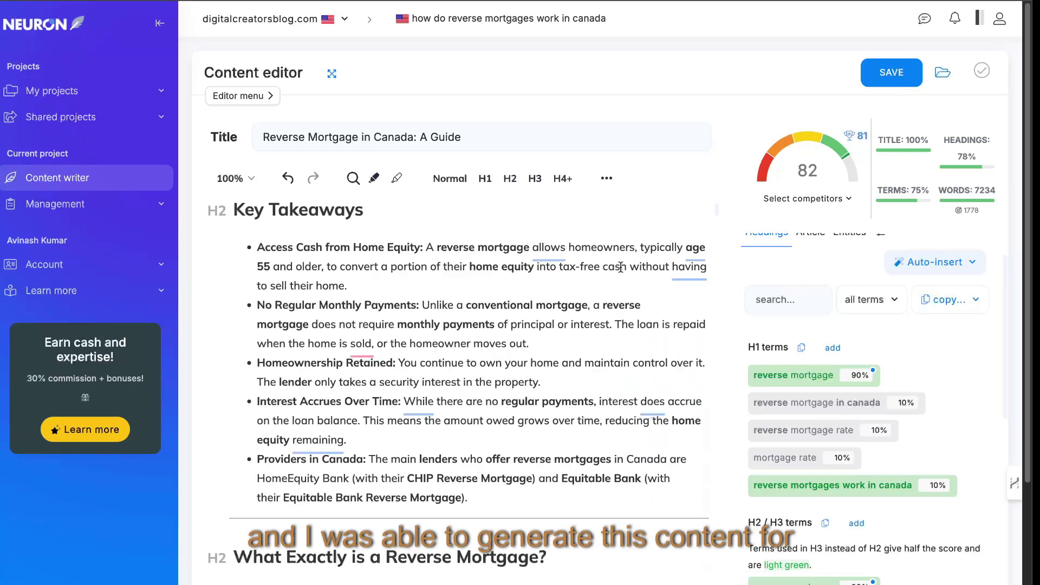
{"action": "scroll", "coordinate": [621, 266], "scroll_direction": "down", "scroll_amount": 5}
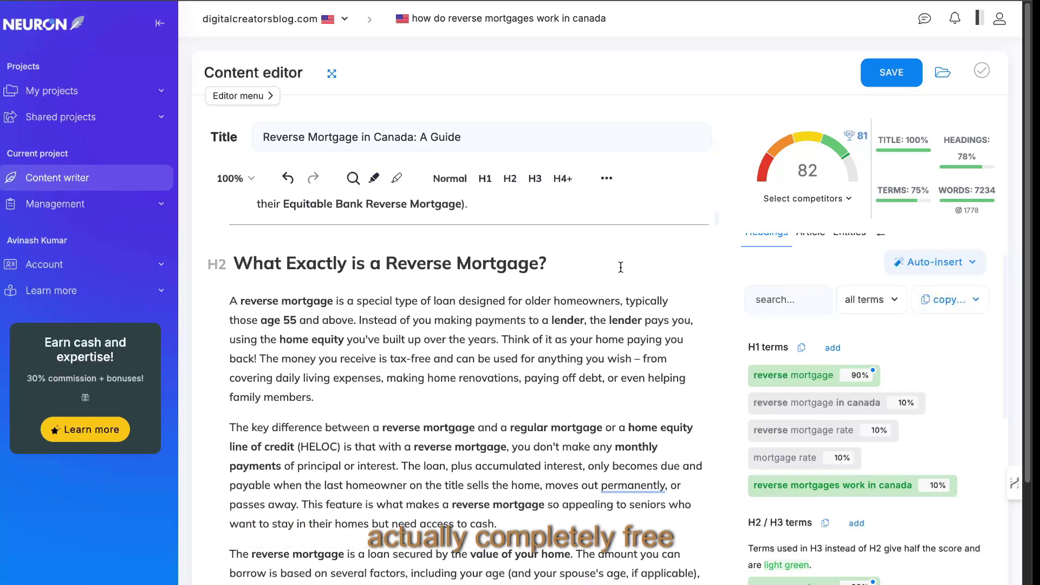
{"action": "scroll", "coordinate": [621, 267], "scroll_direction": "up", "scroll_amount": 6}
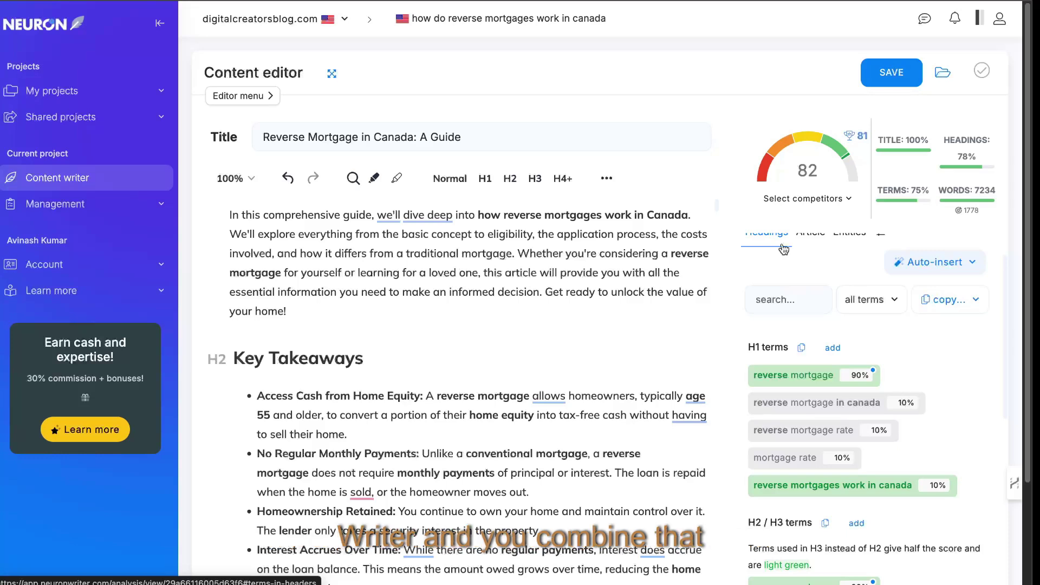
{"action": "scroll", "coordinate": [844, 361], "scroll_direction": "down", "scroll_amount": 1}
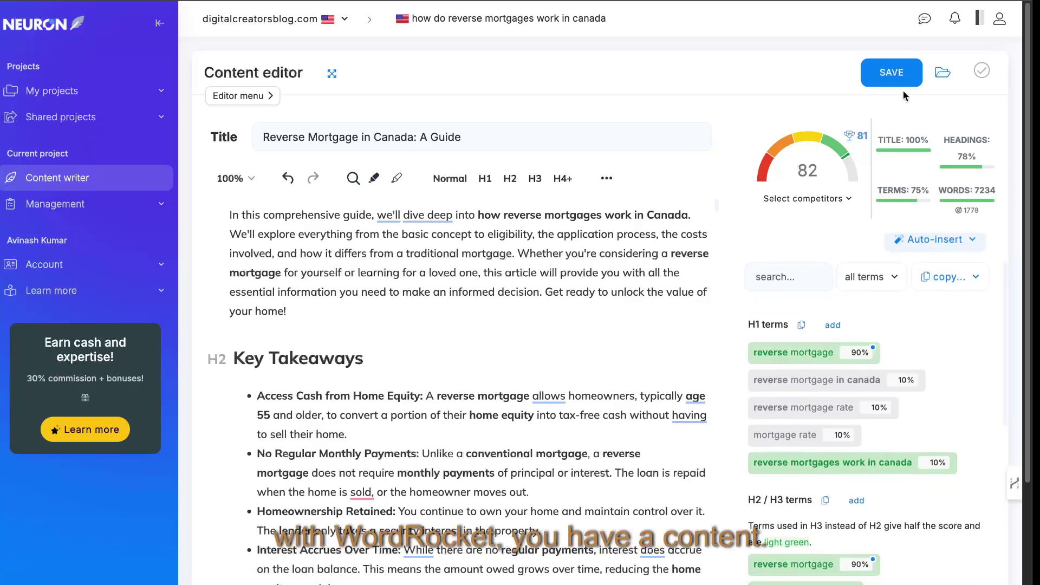